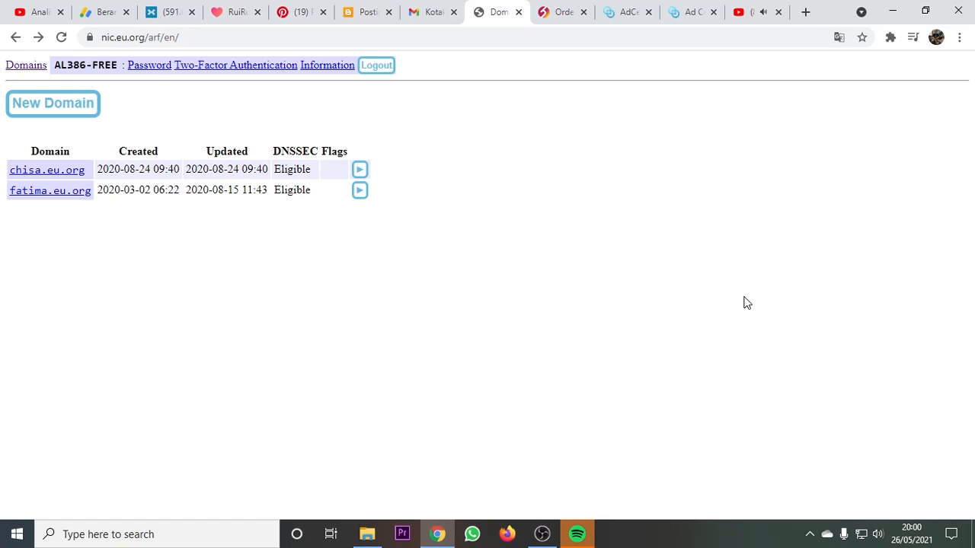
# - Leave the EU.org domain post in Blogger for the post list, check the available blogs, and return to the EU.org domain list
pyautogui.click(362, 13)
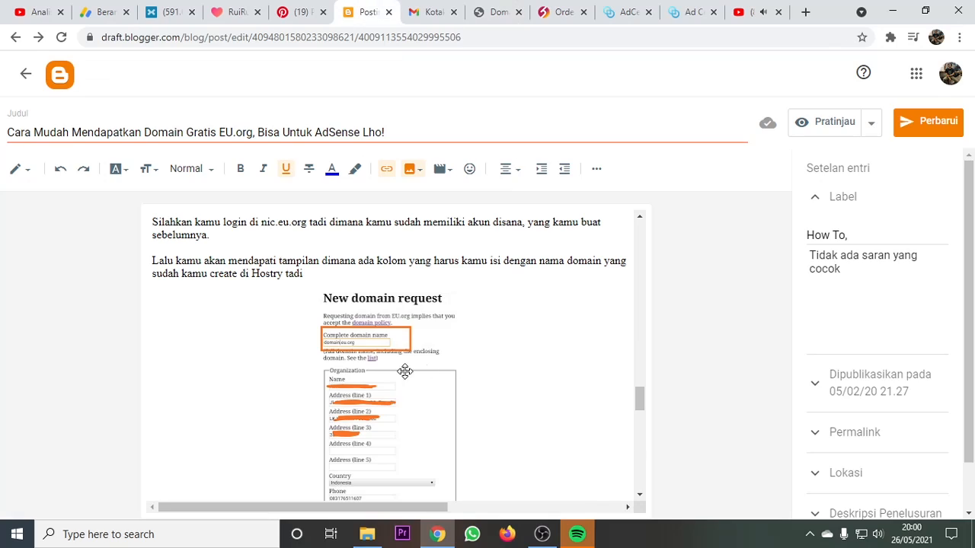
pyautogui.click(23, 73)
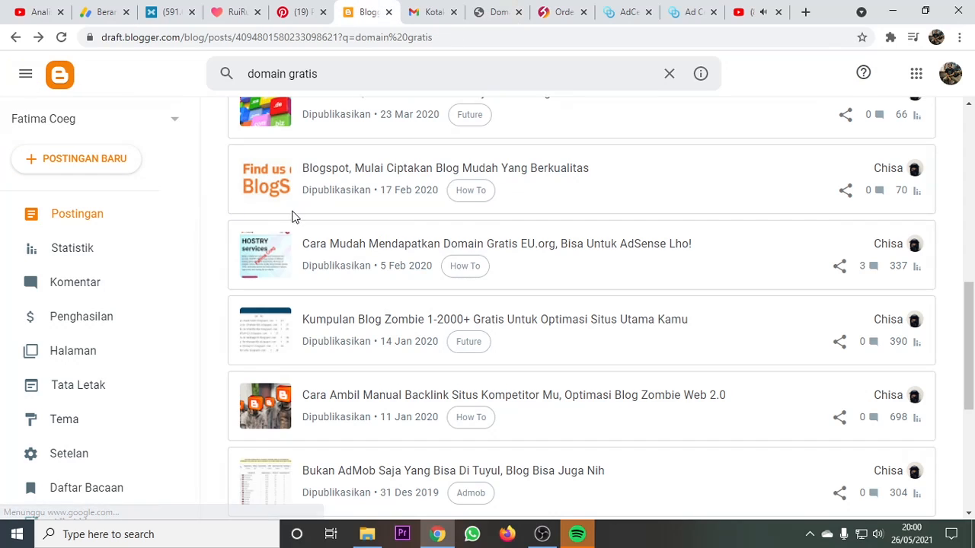
pyautogui.click(154, 124)
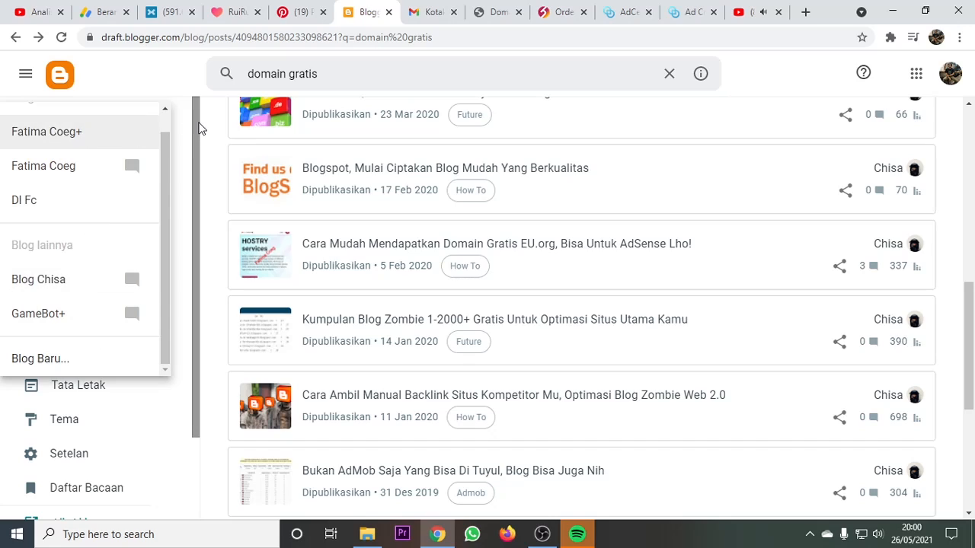
pyautogui.click(178, 88)
pyautogui.click(499, 12)
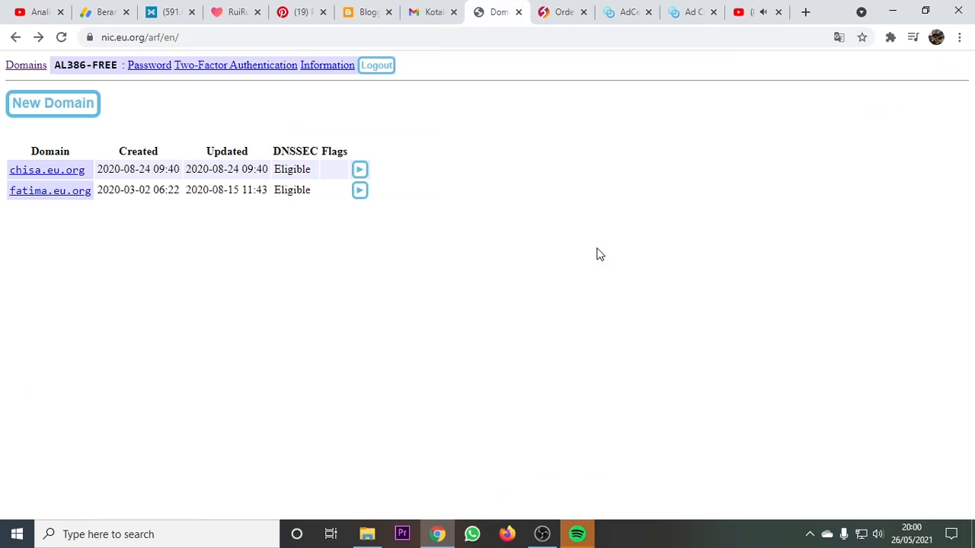
pyautogui.click(541, 534)
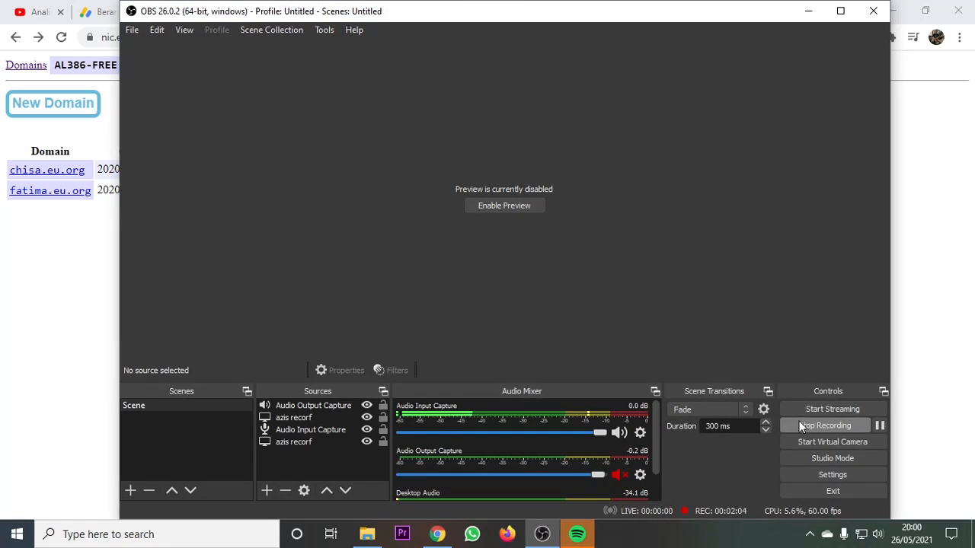
pyautogui.click(808, 10)
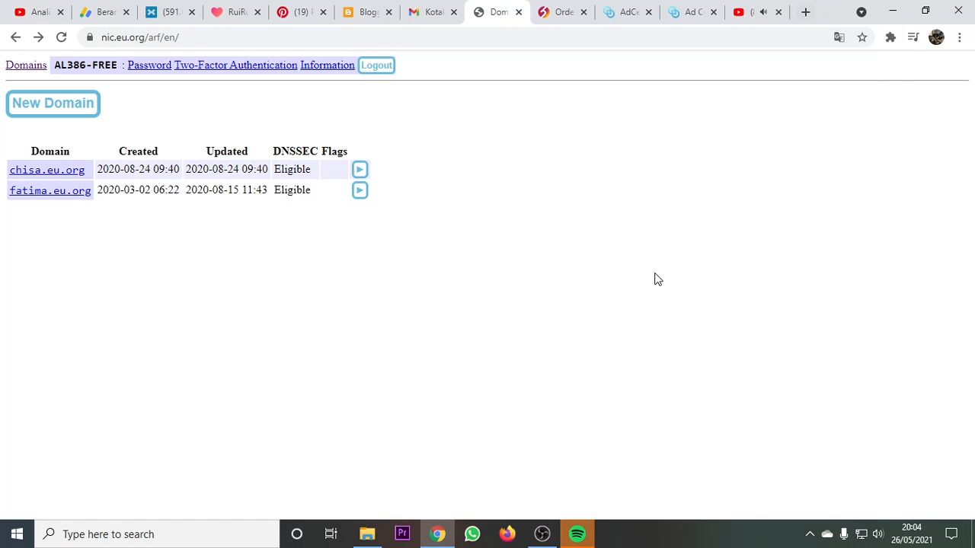
pyautogui.rightClick(595, 212)
pyautogui.click(584, 180)
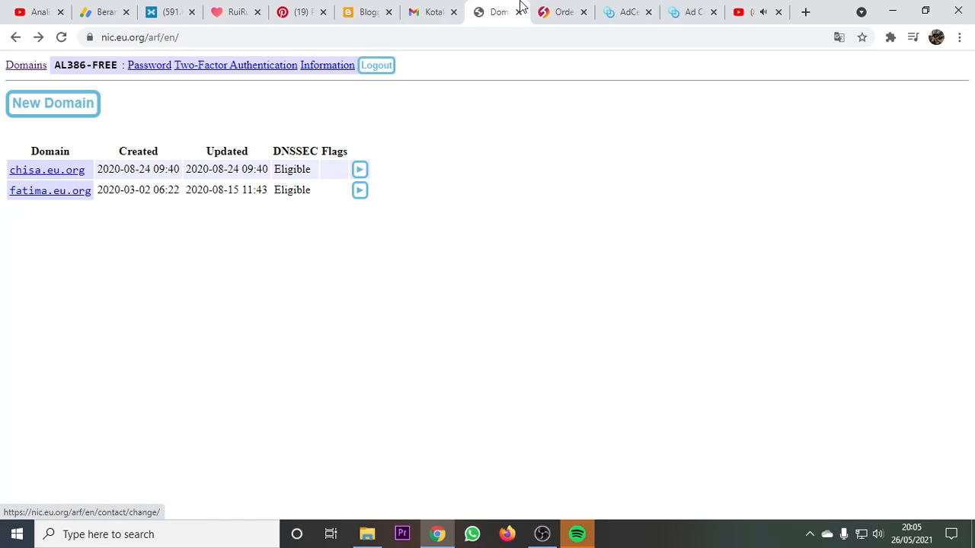
# - View the live Blog Chisa site from its Blogger dashboard and look through the home page's posts and ads
pyautogui.click(368, 17)
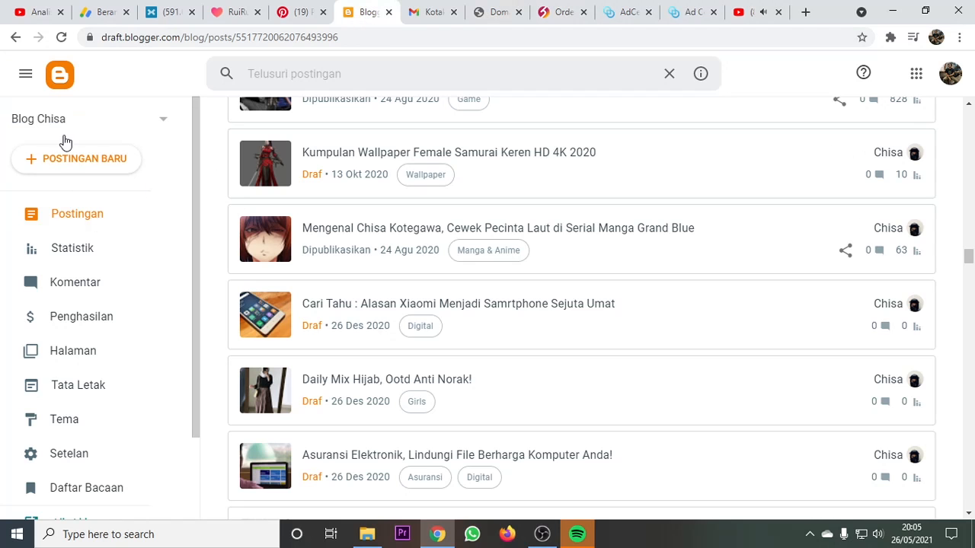
pyautogui.scroll(-3, 107, 320)
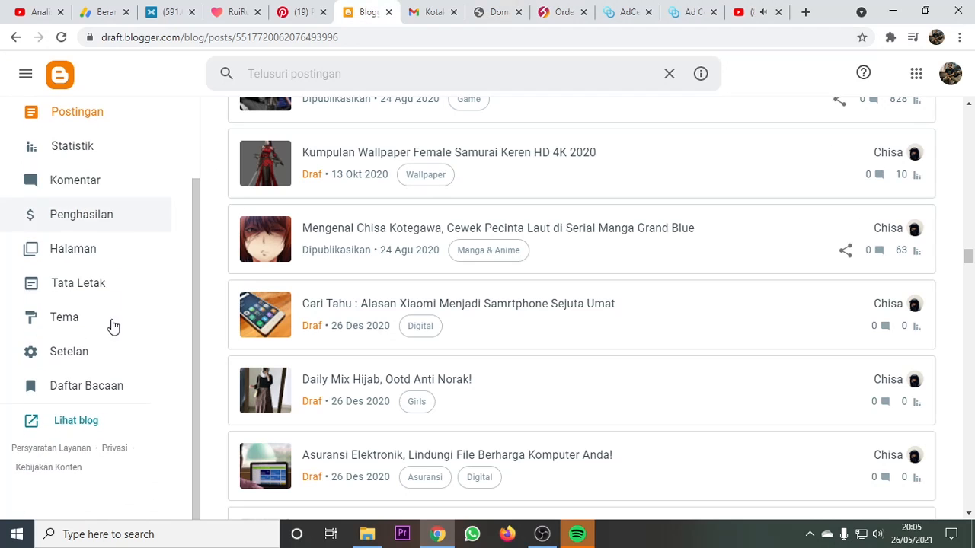
pyautogui.click(79, 424)
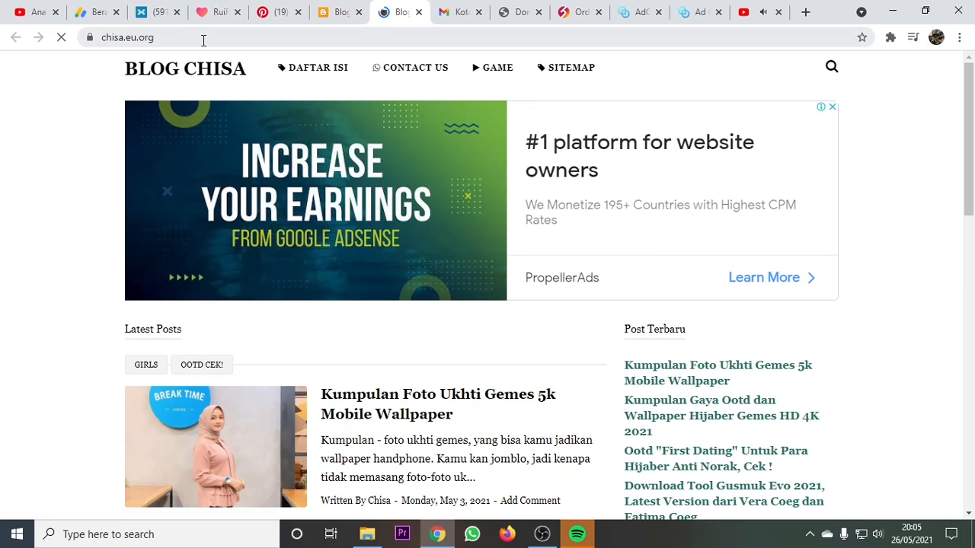
pyautogui.scroll(-5, 748, 424)
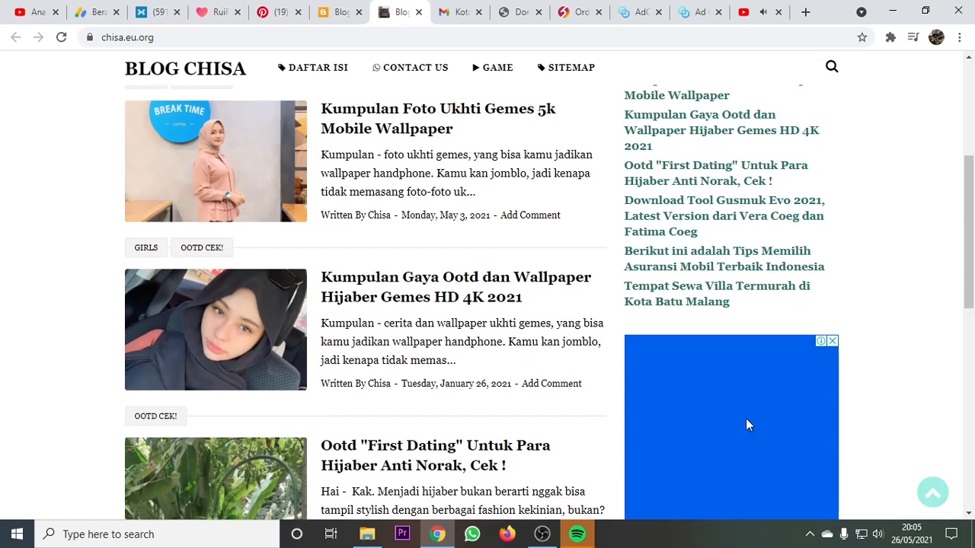
pyautogui.scroll(-1, 537, 289)
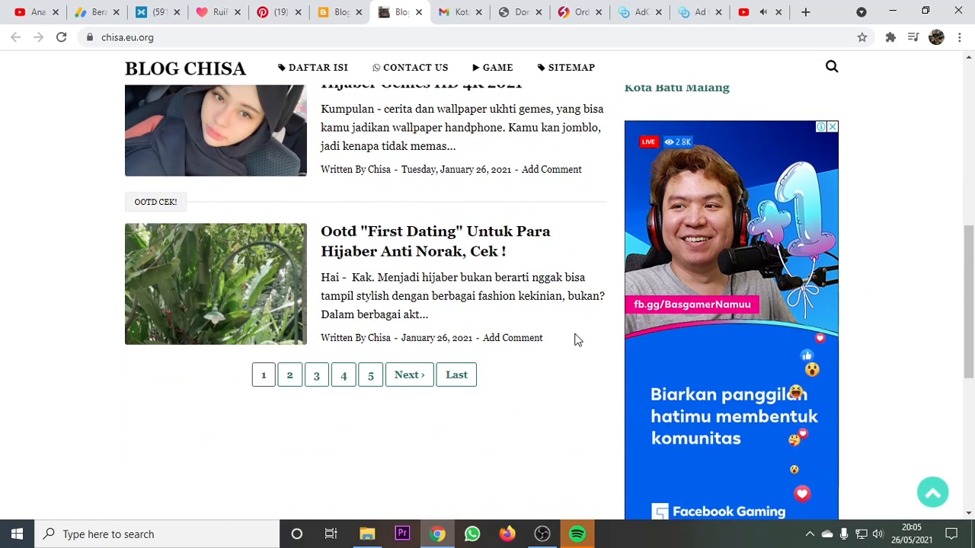
pyautogui.scroll(6, 472, 85)
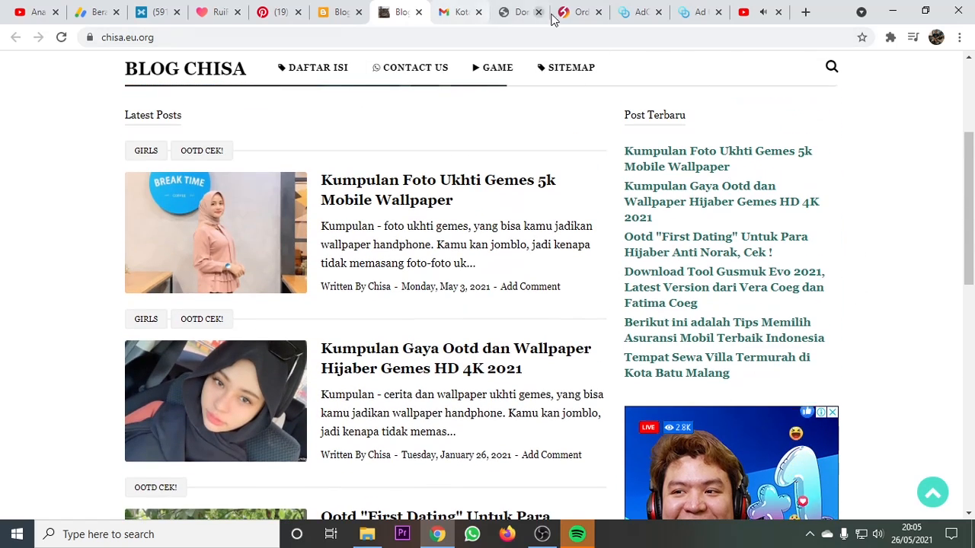
# - Check the chisa.eu.org entry in the EU.org domain list against the live Blog Chisa home page and its ads
pyautogui.click(524, 15)
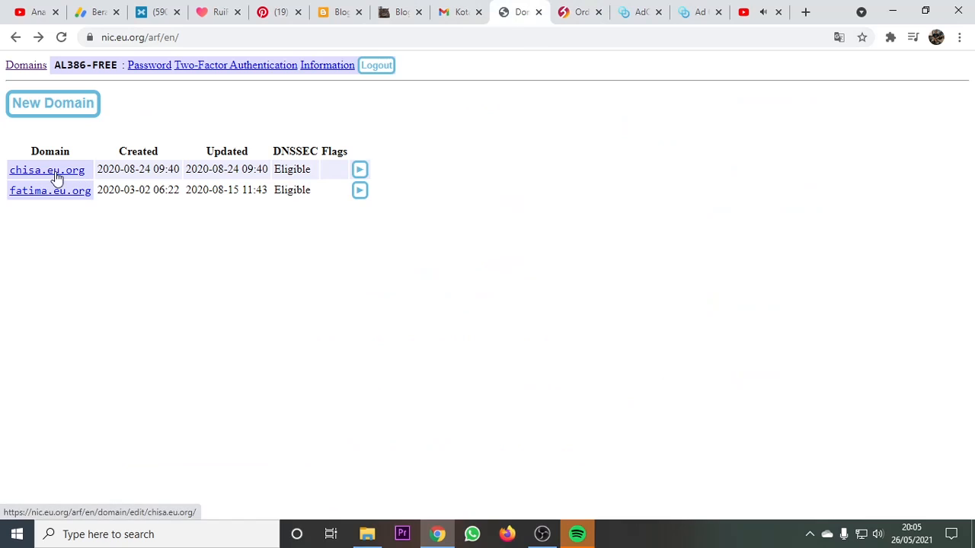
pyautogui.click(400, 11)
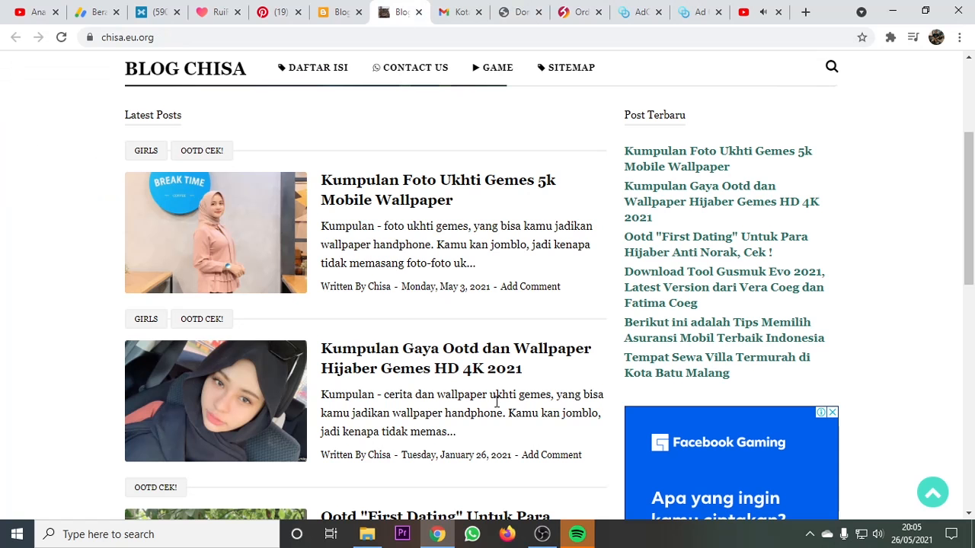
pyautogui.scroll(3, 420, 251)
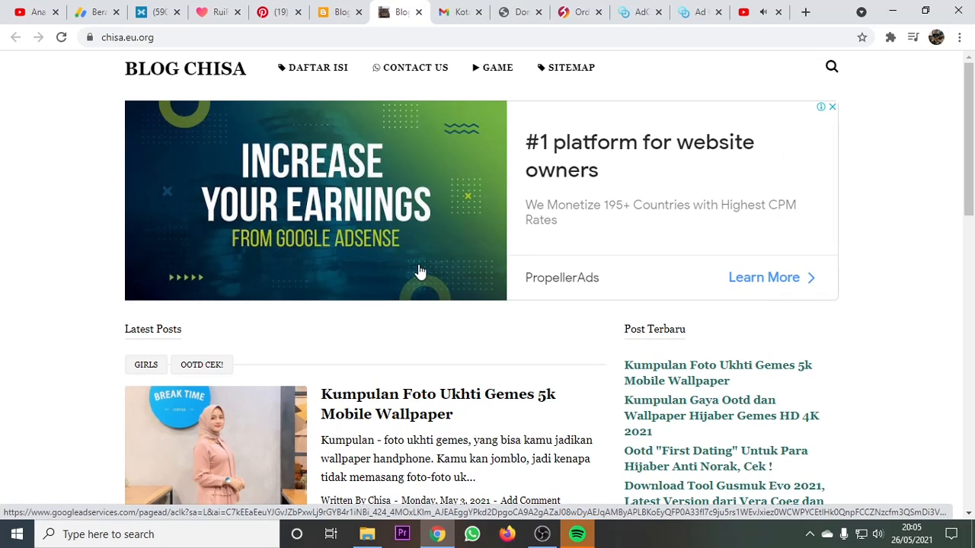
pyautogui.scroll(-15, 434, 294)
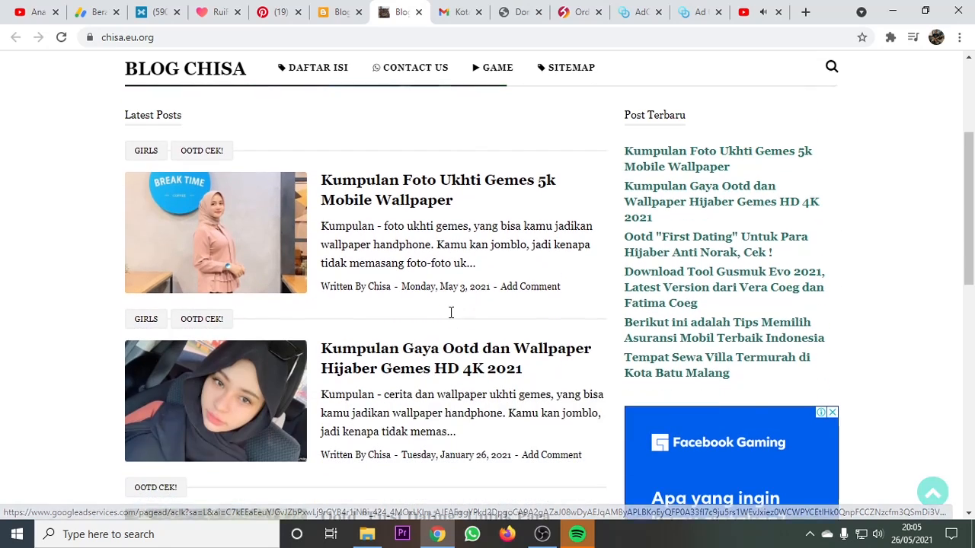
pyautogui.scroll(5, 450, 318)
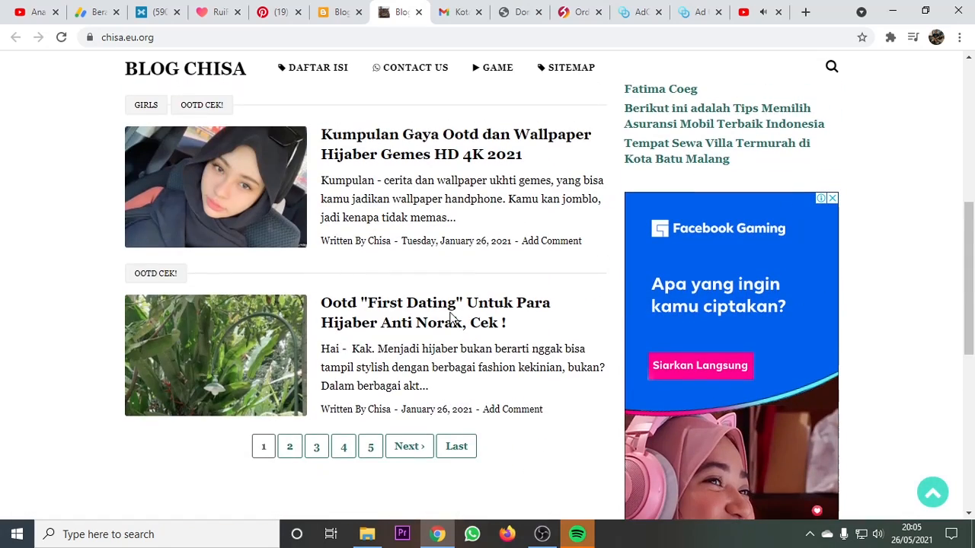
pyautogui.scroll(-3, 450, 319)
pyautogui.scroll(10, 449, 318)
pyautogui.scroll(2, 449, 318)
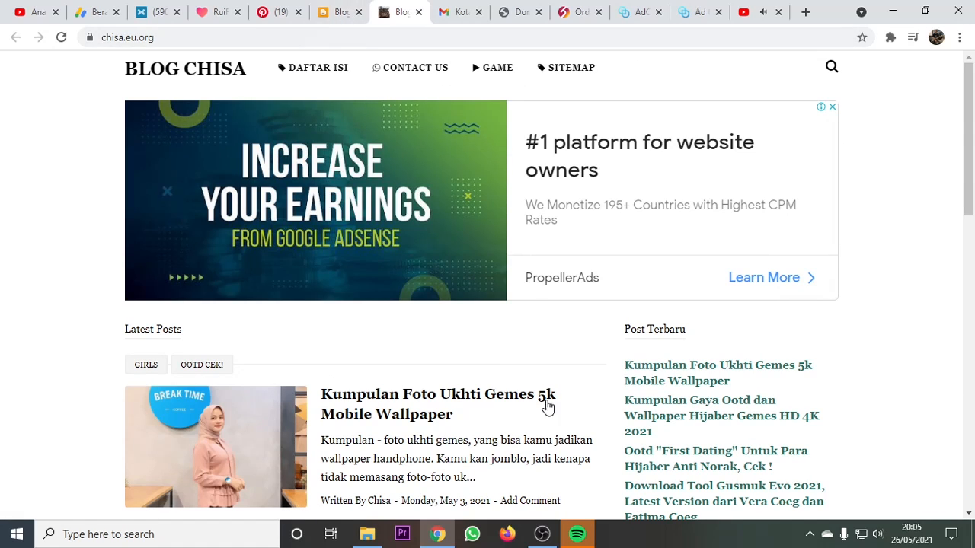
pyautogui.click(534, 536)
pyautogui.click(813, 426)
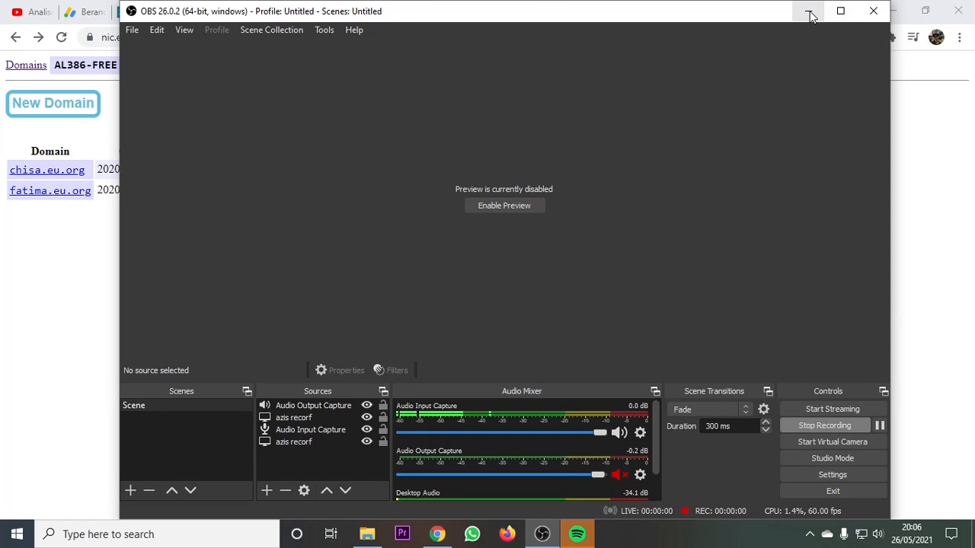
pyautogui.click(809, 11)
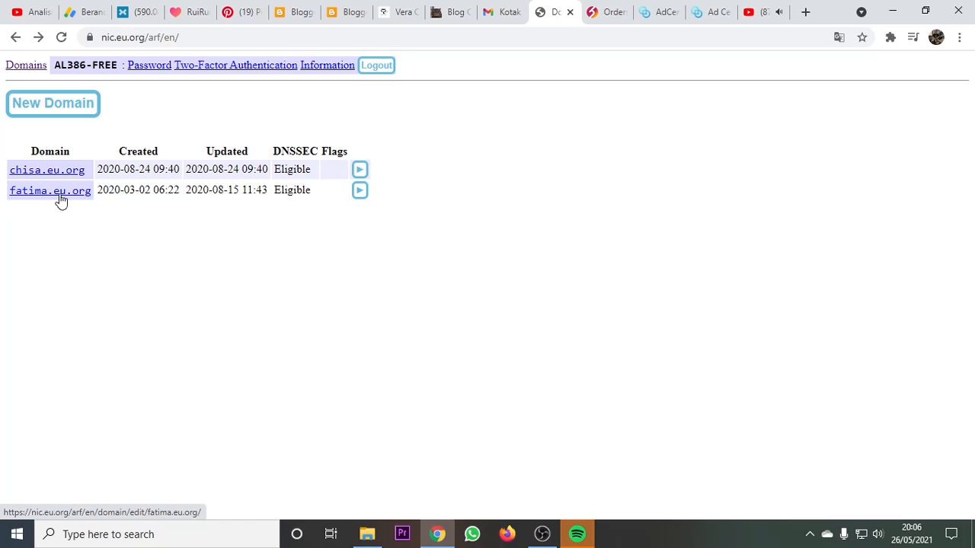
# - Examine the fatima.eu.org site, including its web address, ads, and posts down to the footer
pyautogui.click(392, 15)
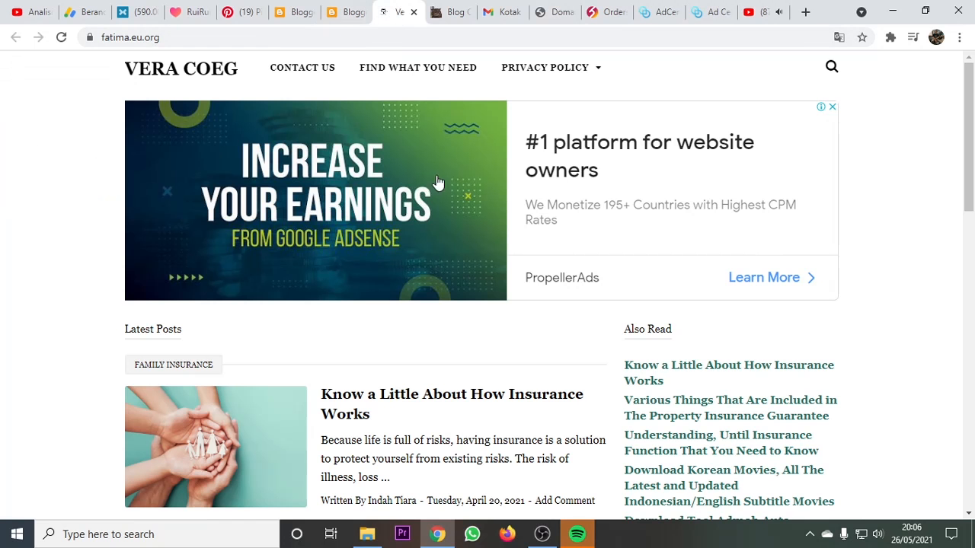
pyautogui.scroll(-4, 365, 350)
pyautogui.scroll(4, 326, 381)
pyautogui.click(159, 37)
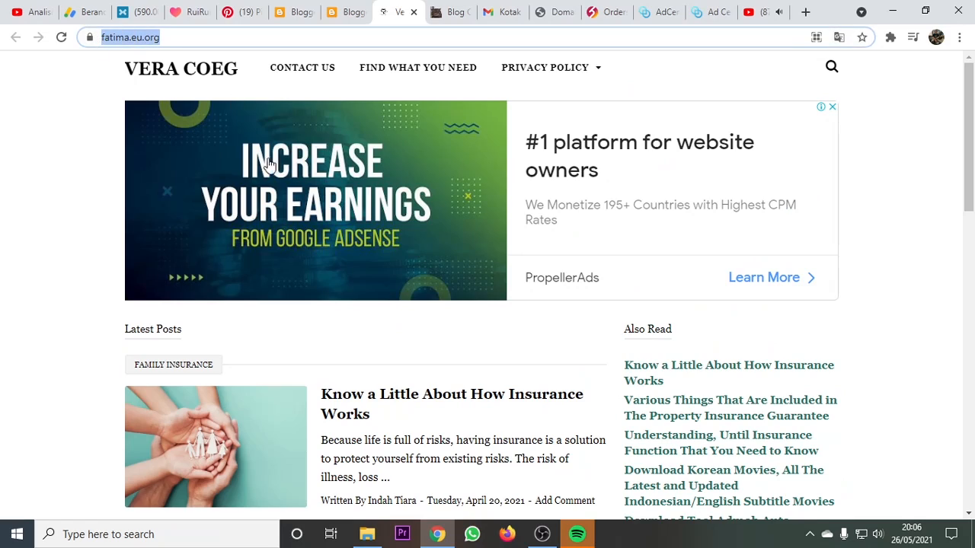
pyautogui.scroll(-7, 746, 346)
pyautogui.scroll(-5, 746, 347)
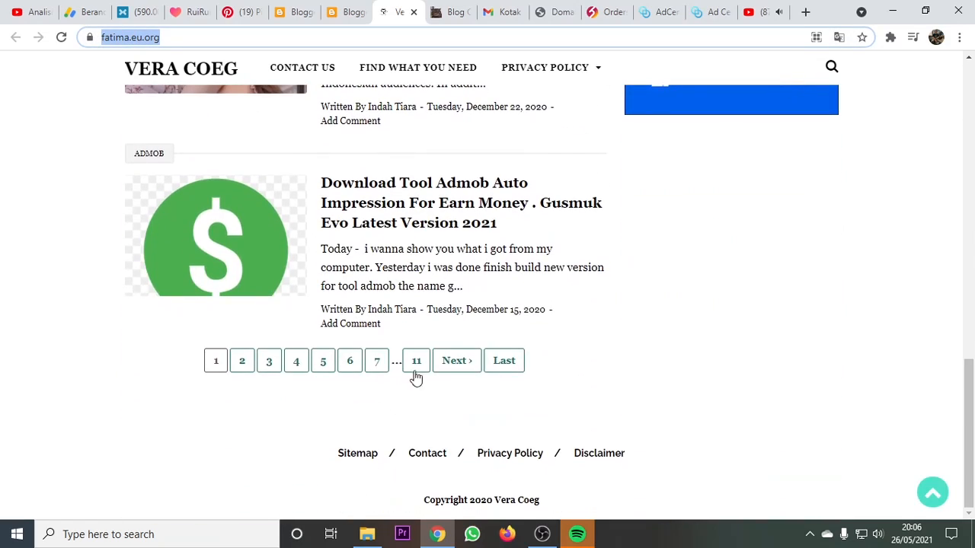
pyautogui.scroll(9, 759, 270)
pyautogui.scroll(2, 761, 264)
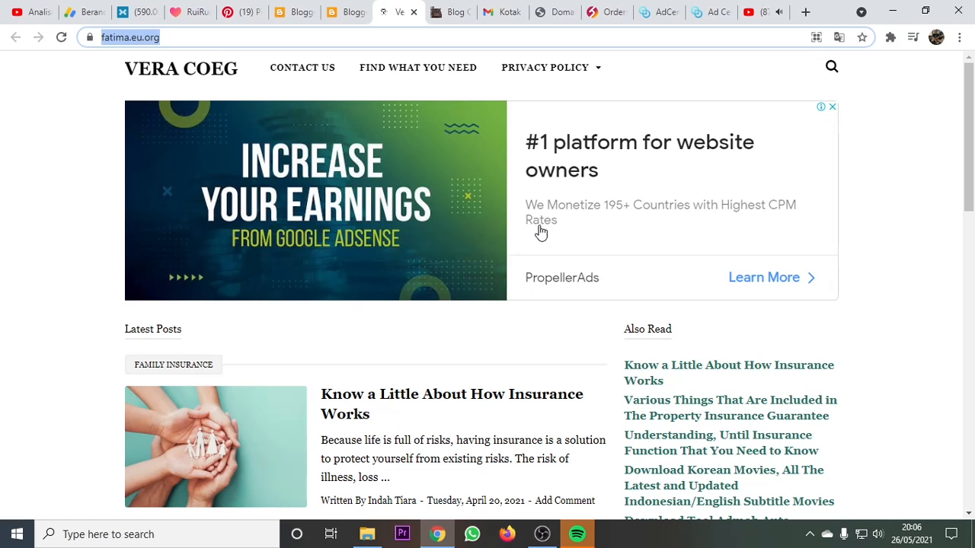
# - Recheck the EU.org domain list, close the chisa.eu.org site, and return to the fatima.eu.org site
pyautogui.click(556, 11)
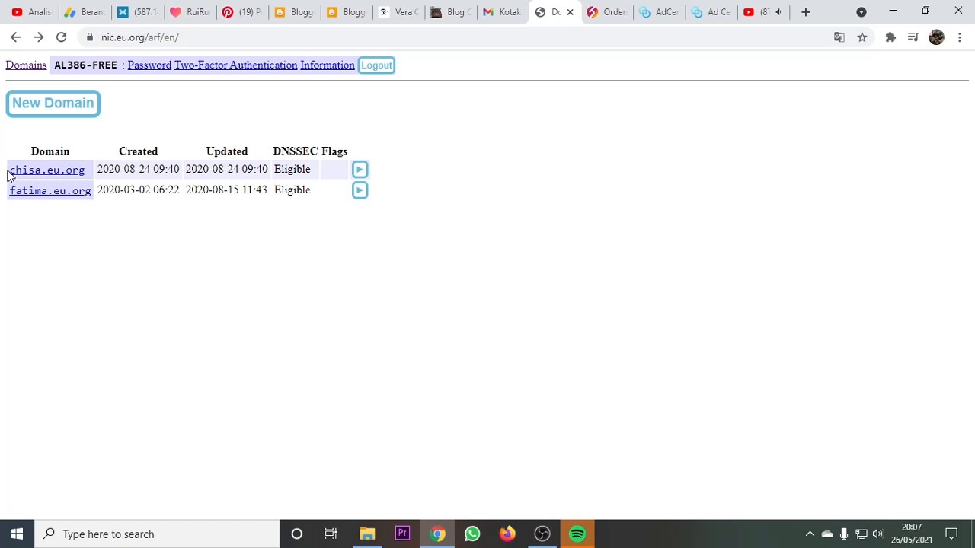
pyautogui.click(444, 15)
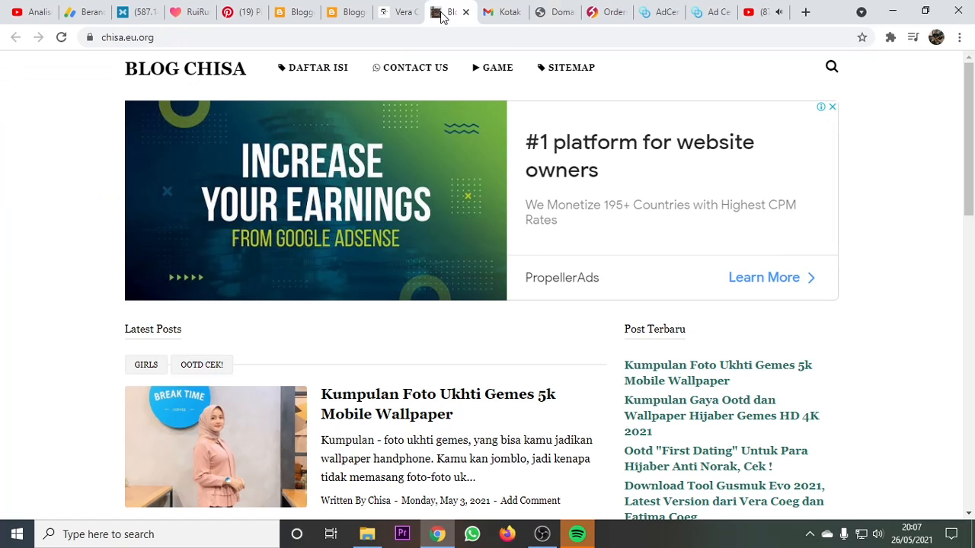
pyautogui.click(465, 12)
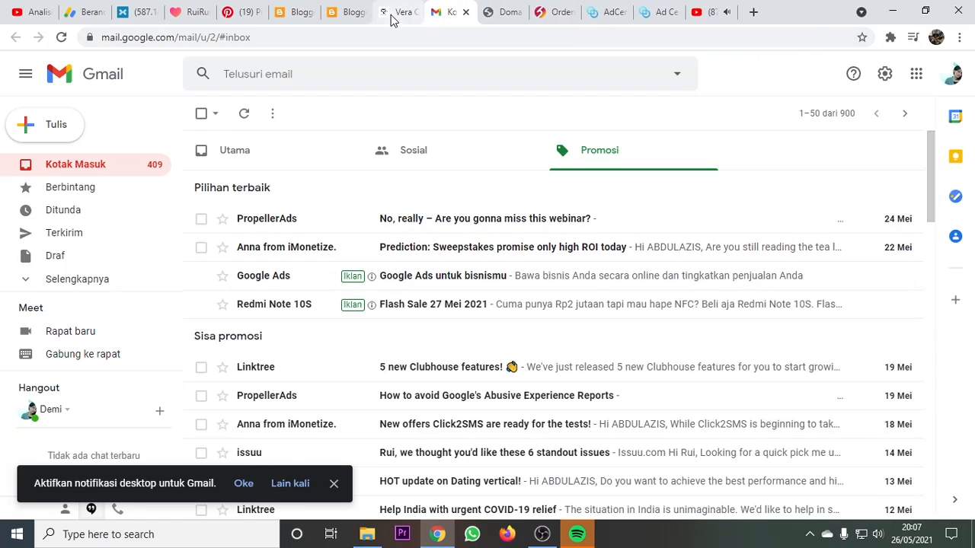
pyautogui.click(390, 20)
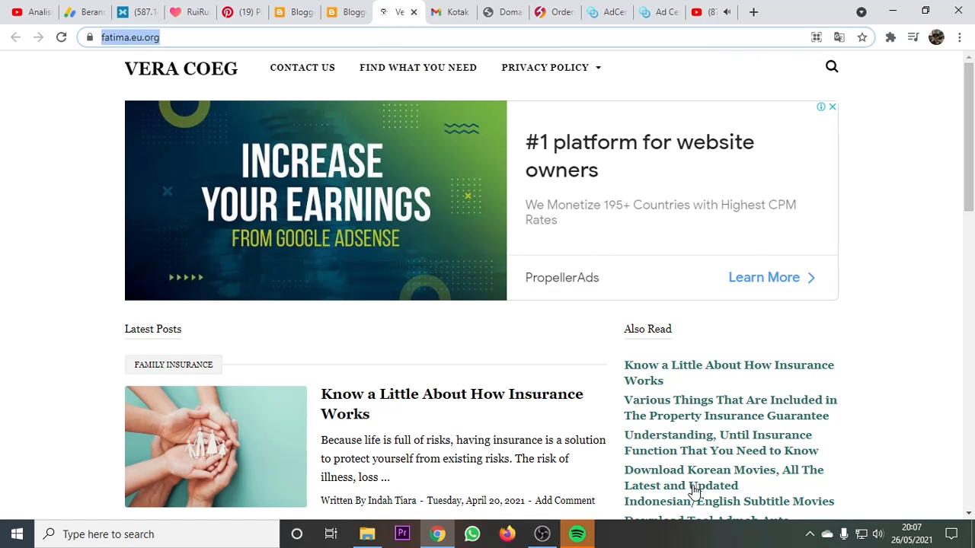
pyautogui.click(547, 533)
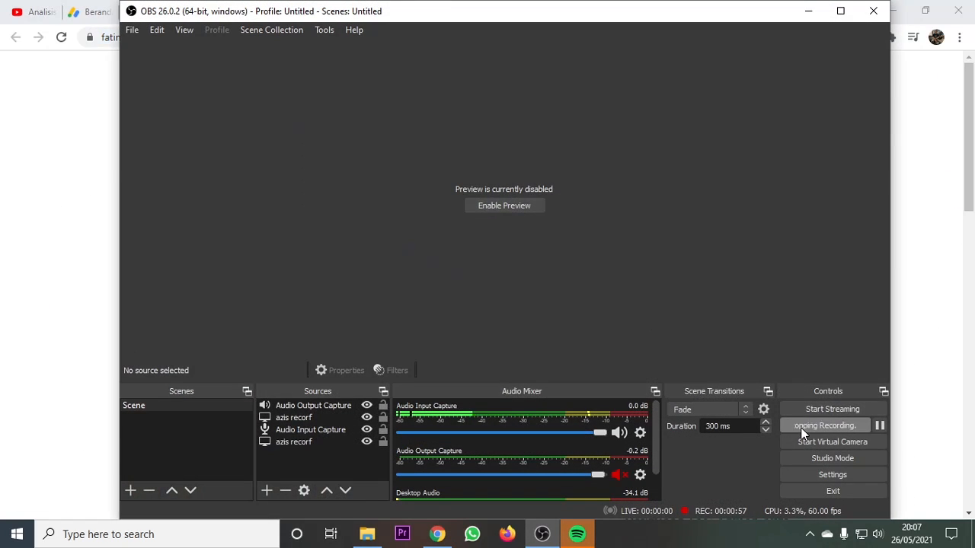
pyautogui.click(808, 11)
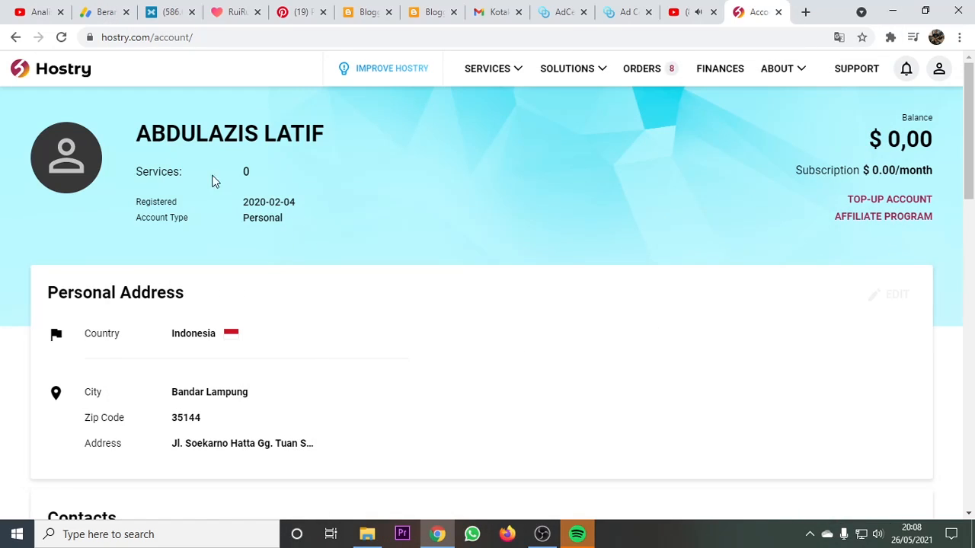
# - Highlight hostry.com in the Hostry account page's web address and review the account's personal address and contact sections
pyautogui.moveTo(102, 37); pyautogui.dragTo(152, 39)
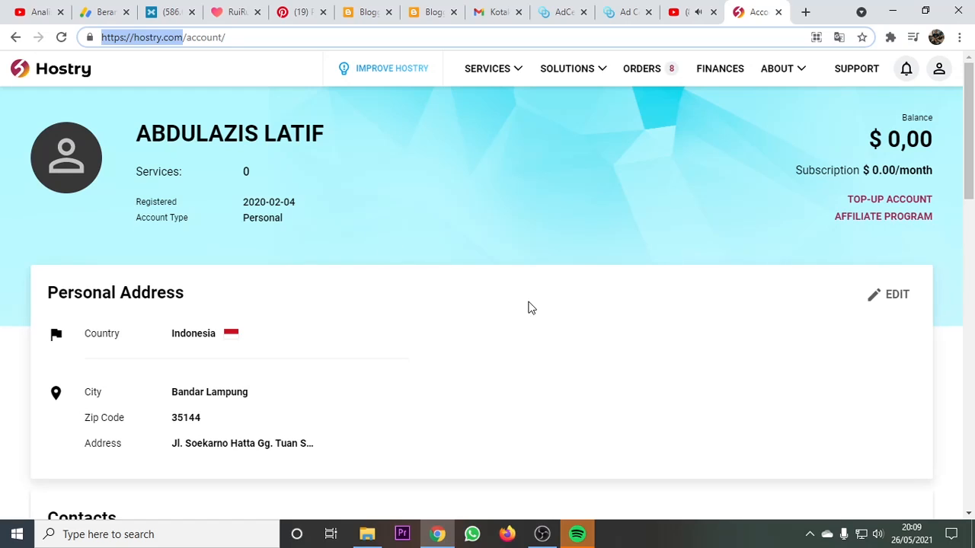
pyautogui.click(936, 397)
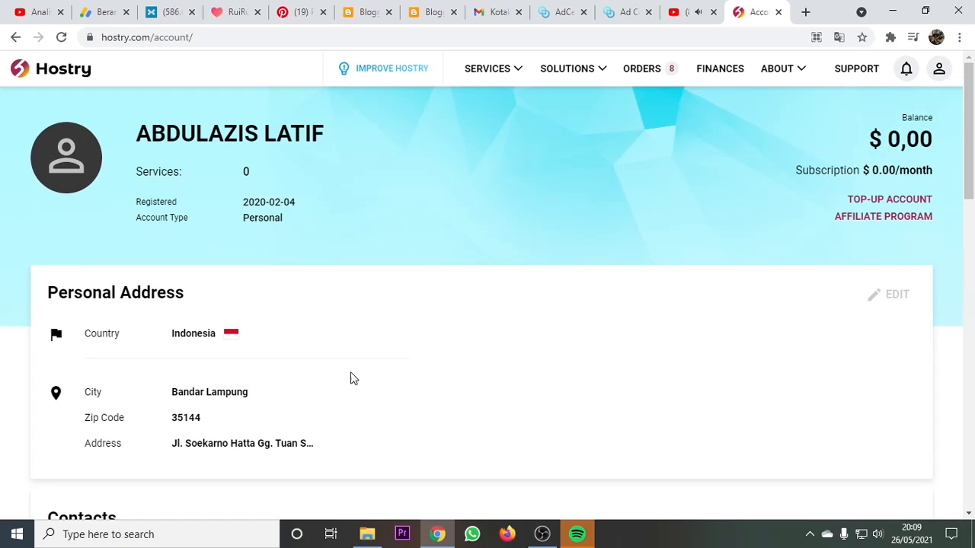
pyautogui.scroll(-1, 442, 272)
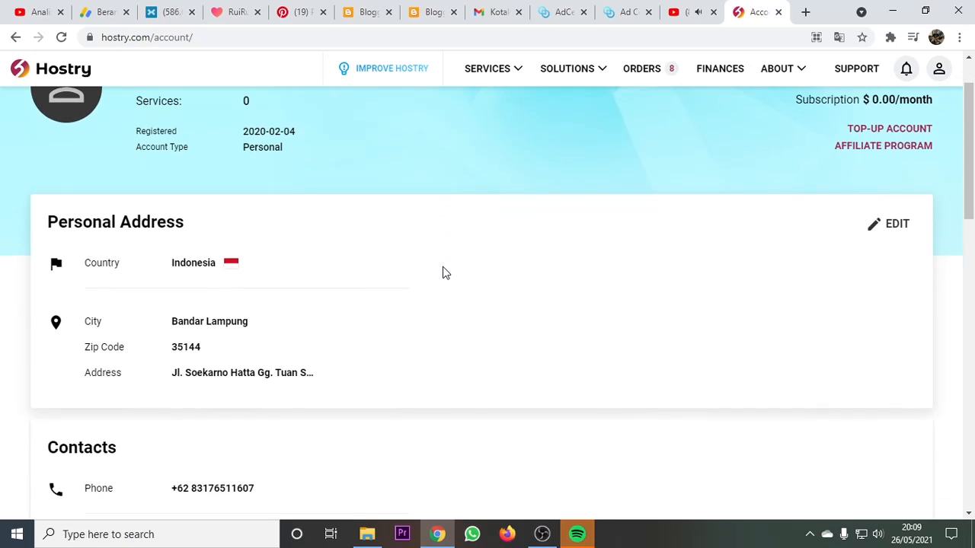
pyautogui.scroll(1, 441, 272)
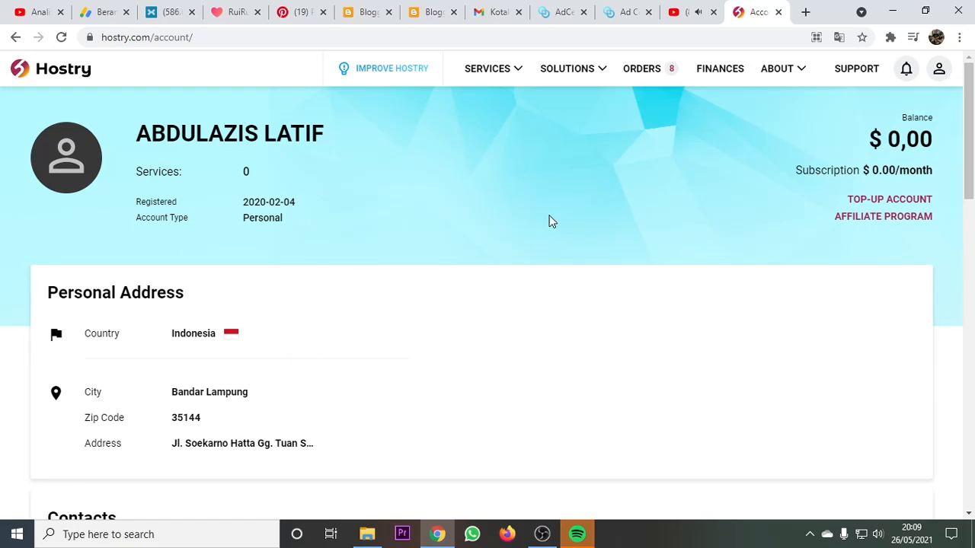
# - Open Hostry's Free DNS service and create DNS hosting for the domain noeyruift.eu.org
pyautogui.click(503, 71)
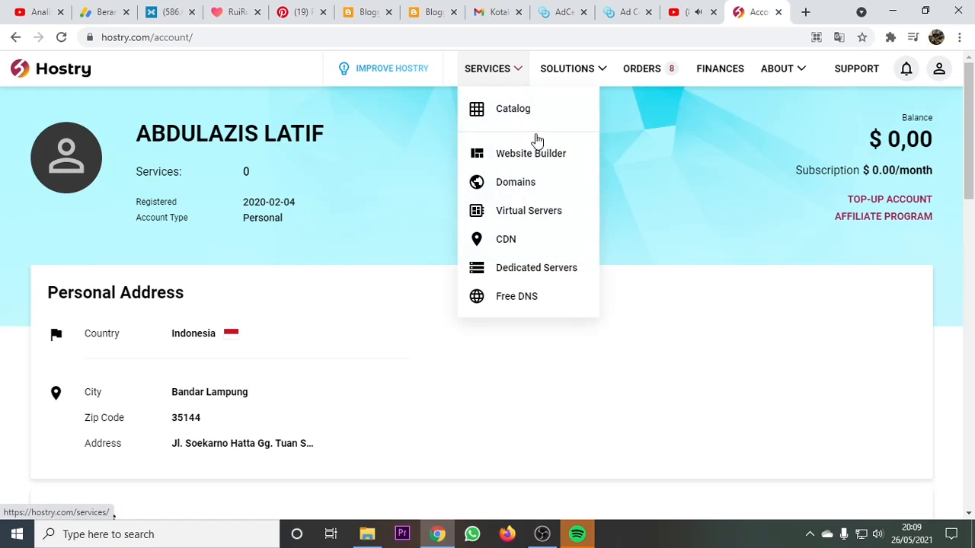
pyautogui.click(503, 301)
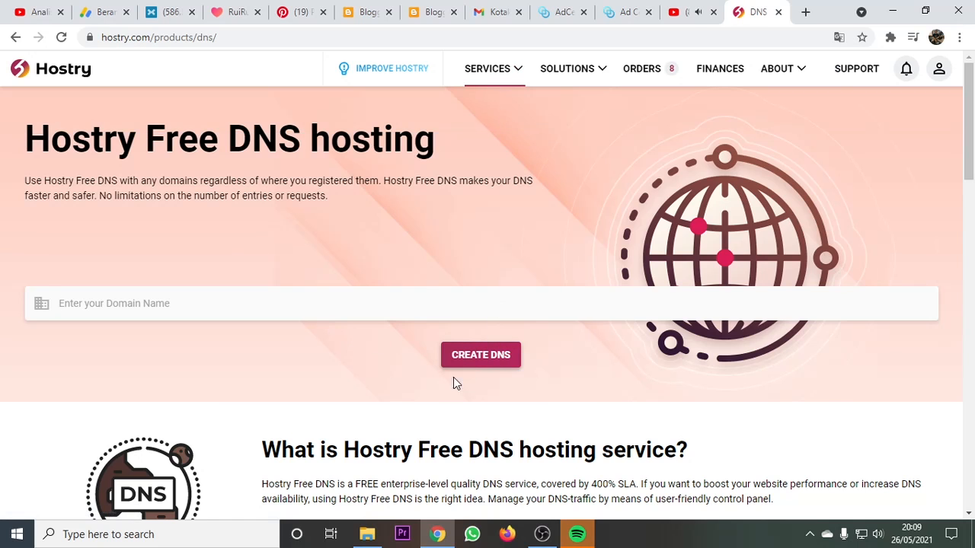
pyautogui.scroll(-2, 333, 342)
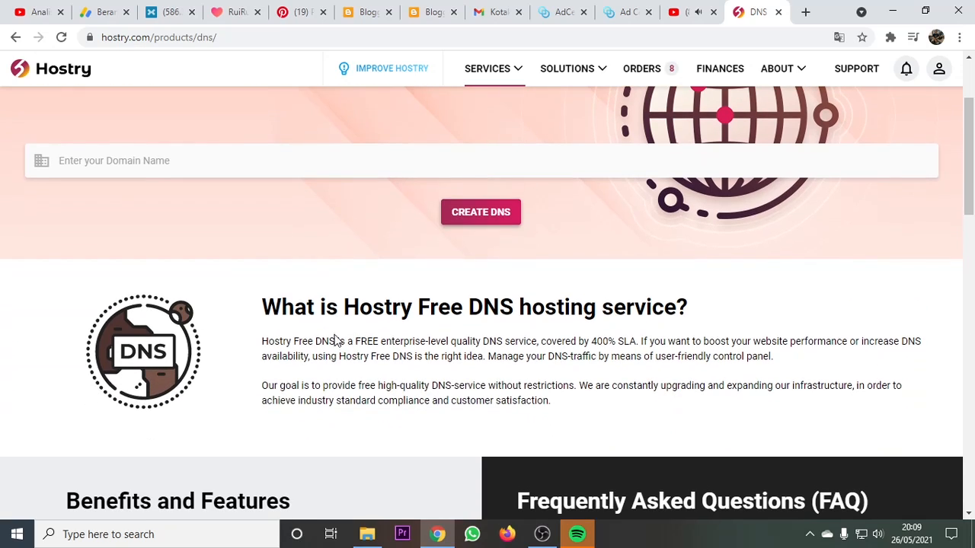
pyautogui.scroll(2, 148, 296)
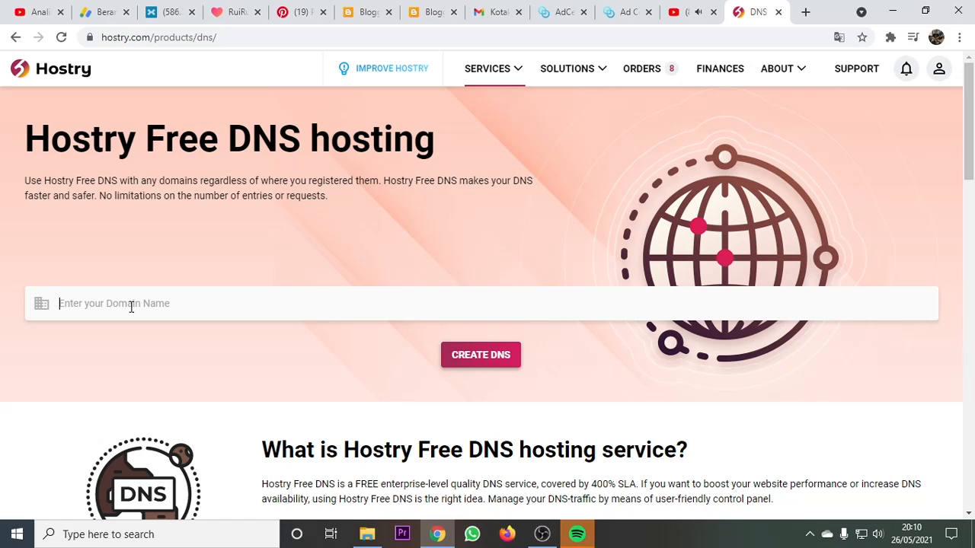
pyautogui.write('noeyruift.eu.org')
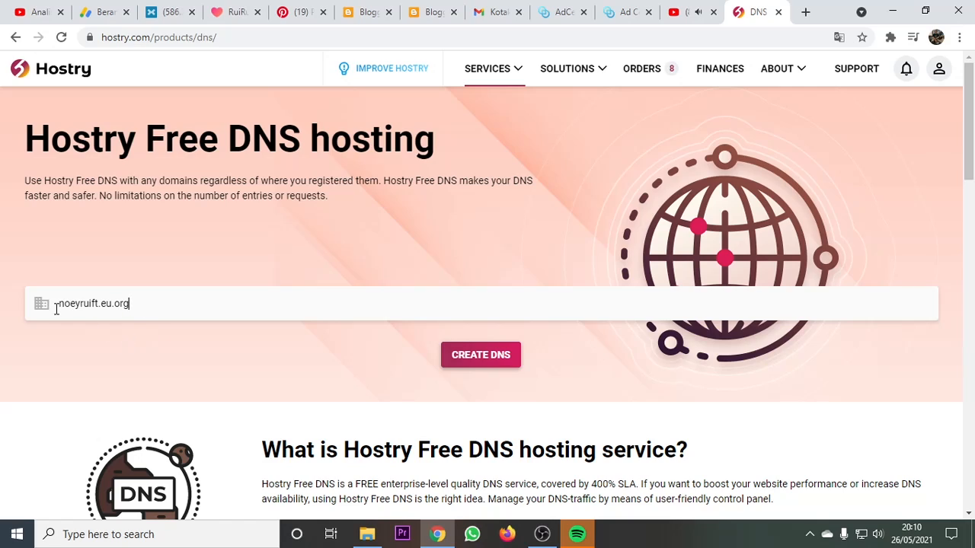
pyautogui.click(491, 364)
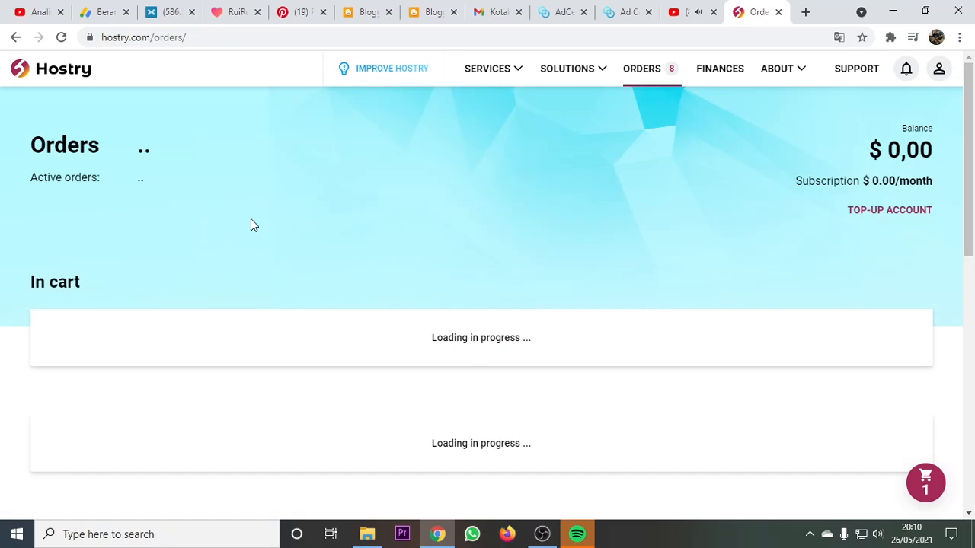
# - Review the noeyruift.eu.org DNS order in the Hostry cart, including its required name servers
pyautogui.scroll(-2, 472, 341)
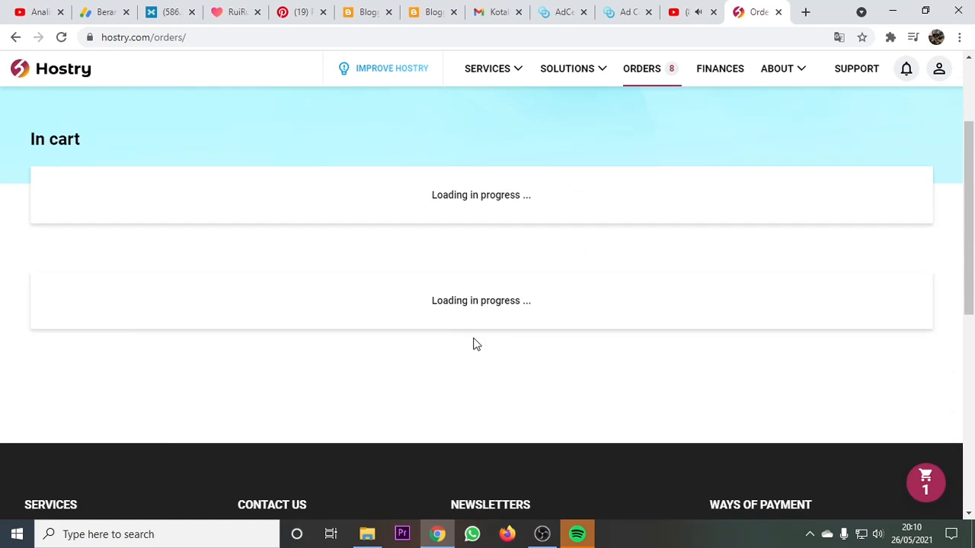
pyautogui.scroll(2, 348, 259)
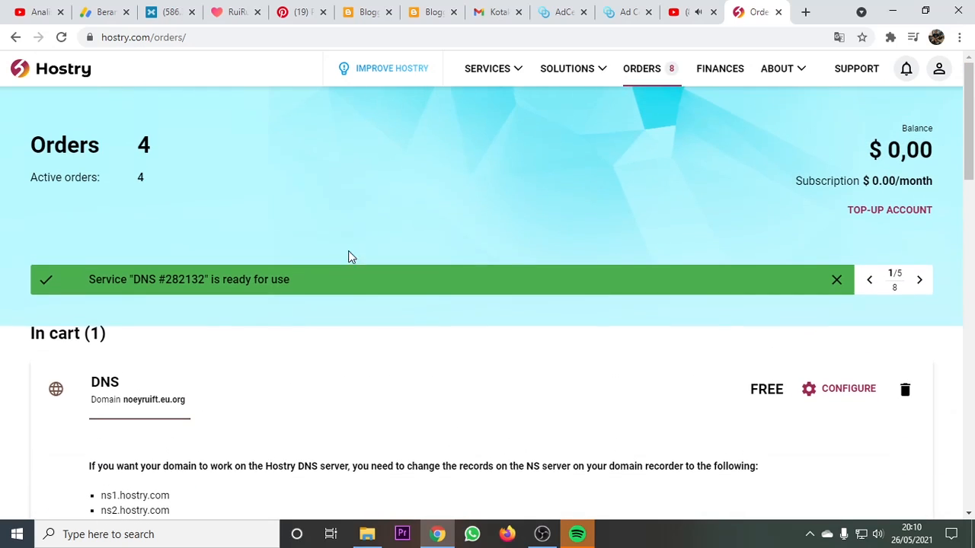
pyautogui.scroll(-3, 364, 304)
pyautogui.scroll(3, 185, 335)
pyautogui.scroll(-2, 224, 391)
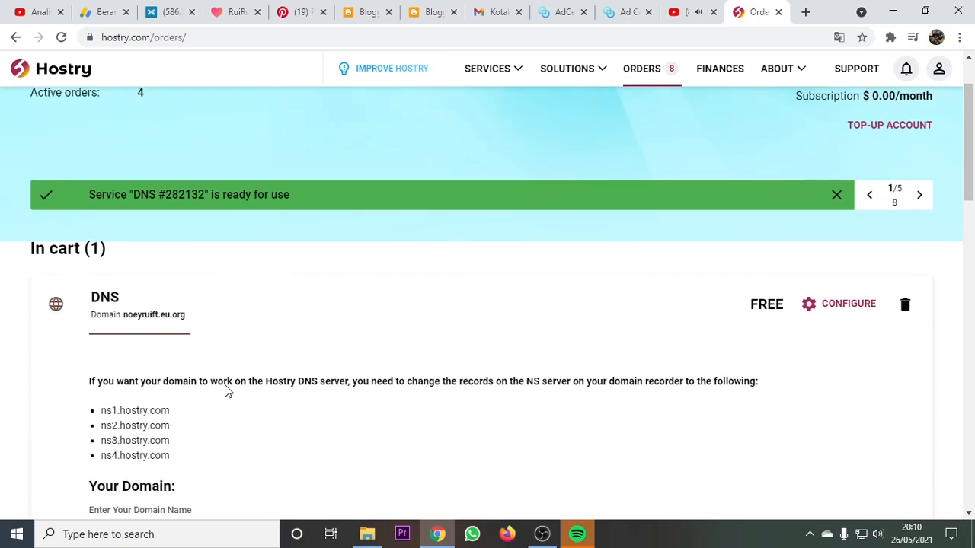
pyautogui.scroll(2, 214, 231)
pyautogui.scroll(-3, 243, 409)
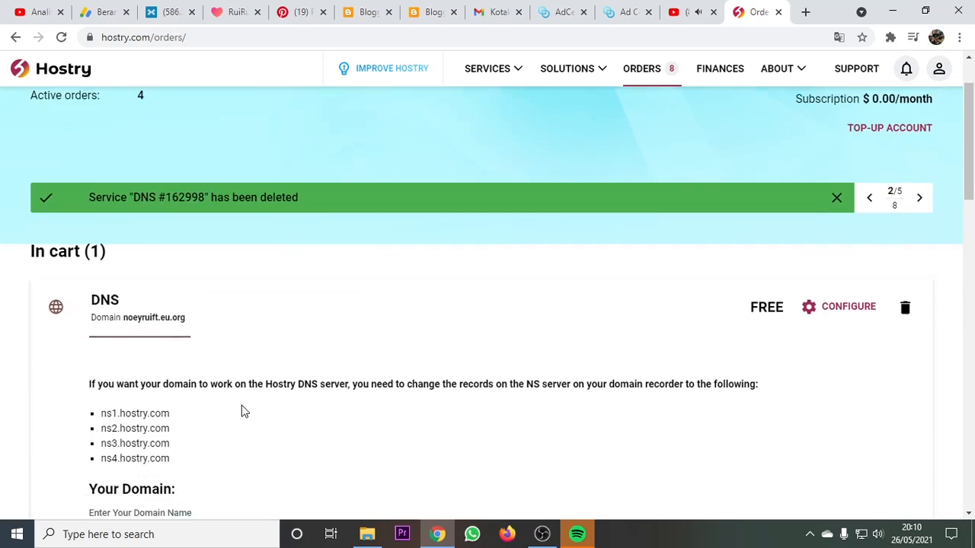
pyautogui.scroll(3, 257, 281)
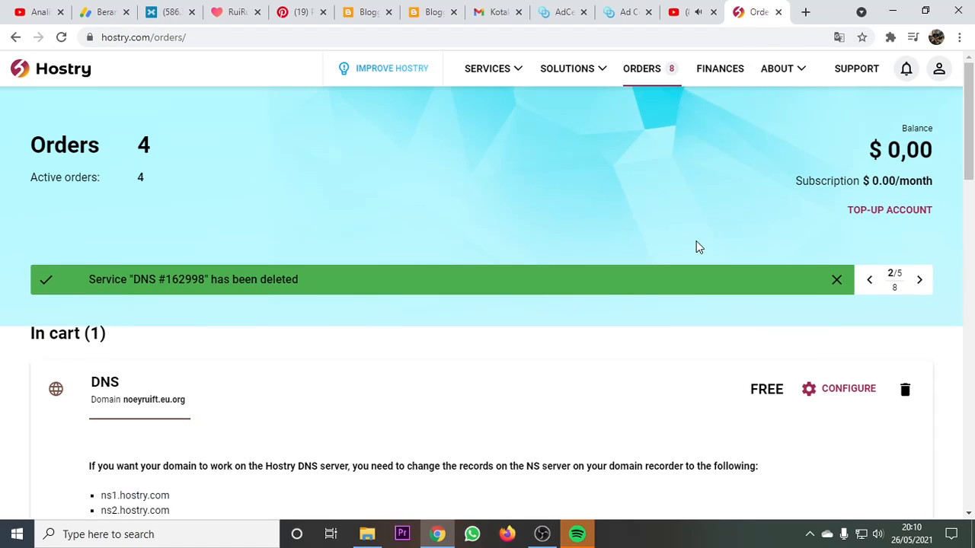
# - Open eu.org in a new browser tab and dismiss the page translation offer
pyautogui.click(806, 11)
pyautogui.click(373, 37)
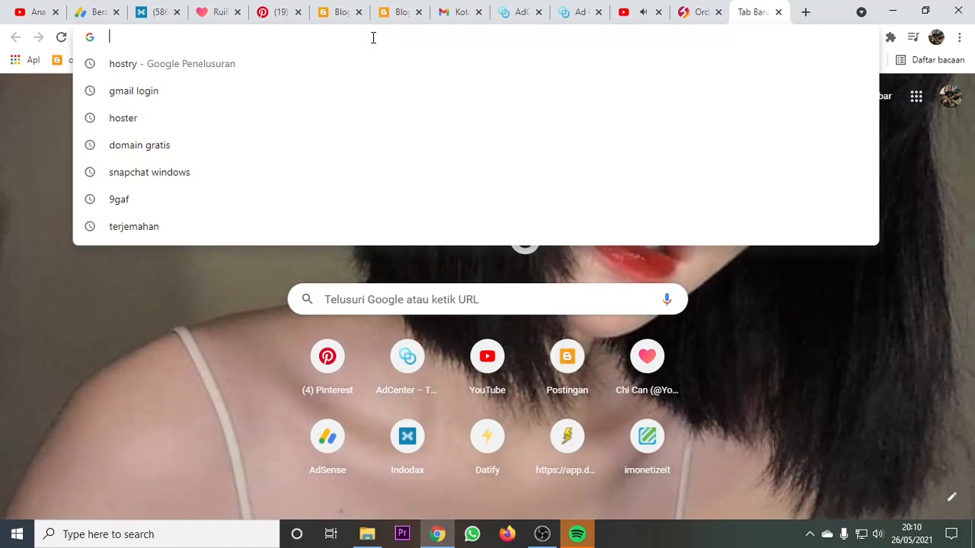
pyautogui.write('eu')
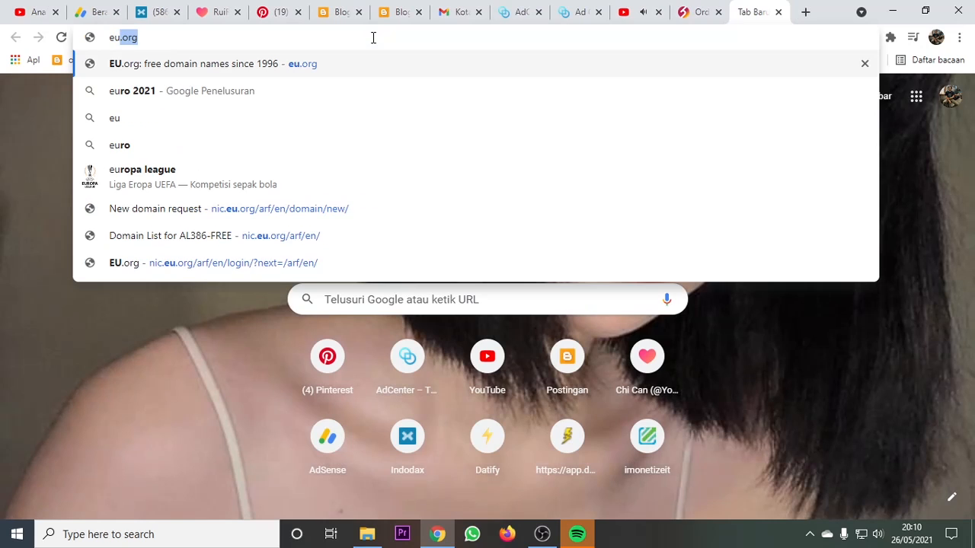
pyautogui.write('.org')
pyautogui.press('Return')
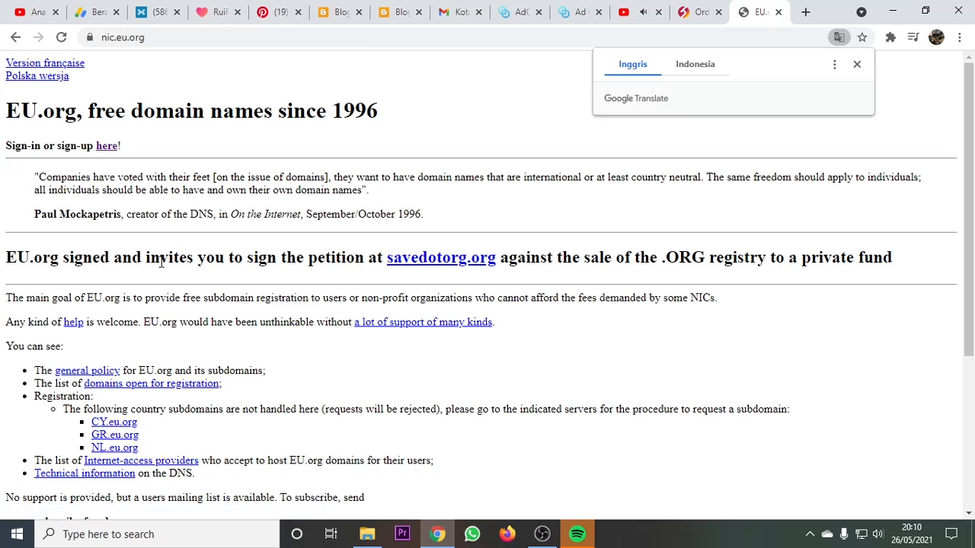
pyautogui.scroll(-3, 332, 228)
pyautogui.scroll(3, 333, 228)
pyautogui.click(857, 64)
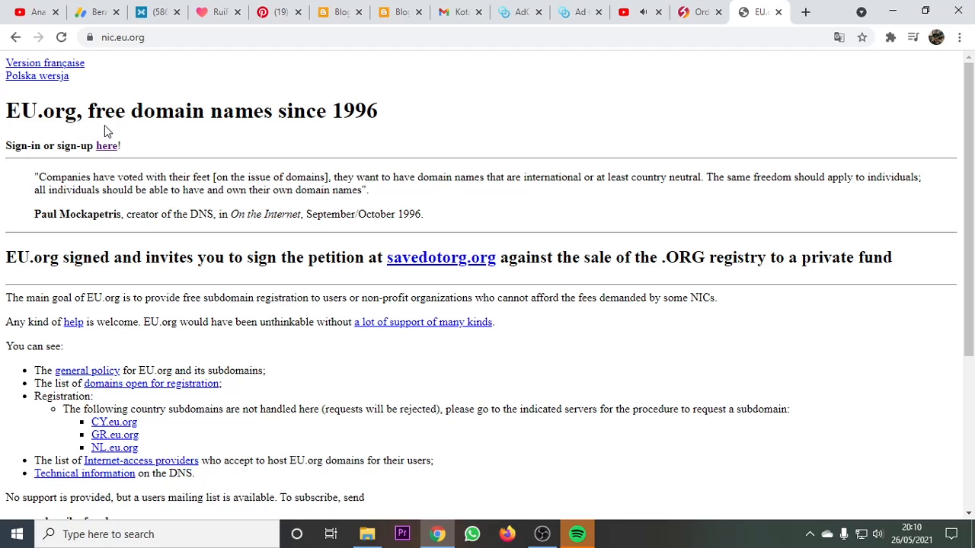
# - Enter the EU.org account from the sign-in link and start a new domain request
pyautogui.click(103, 147)
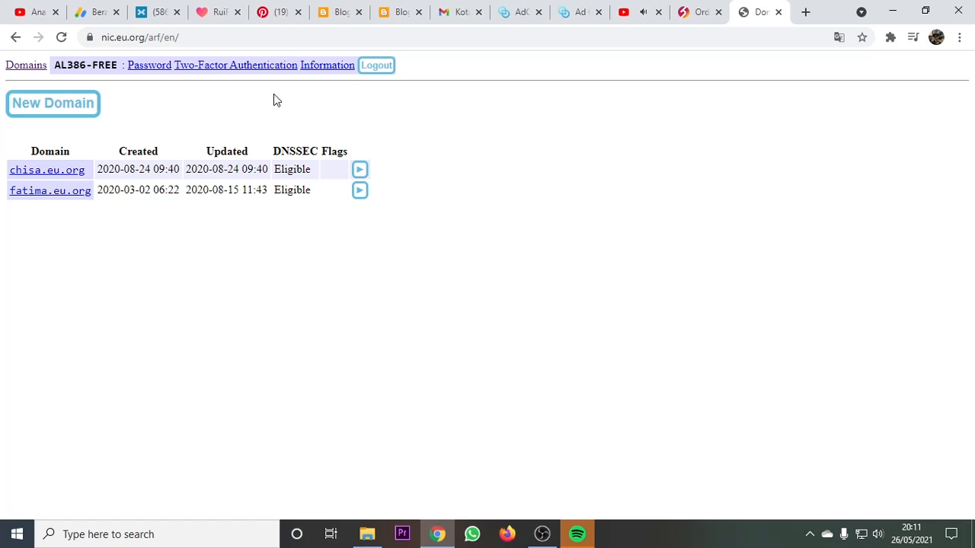
pyautogui.click(69, 118)
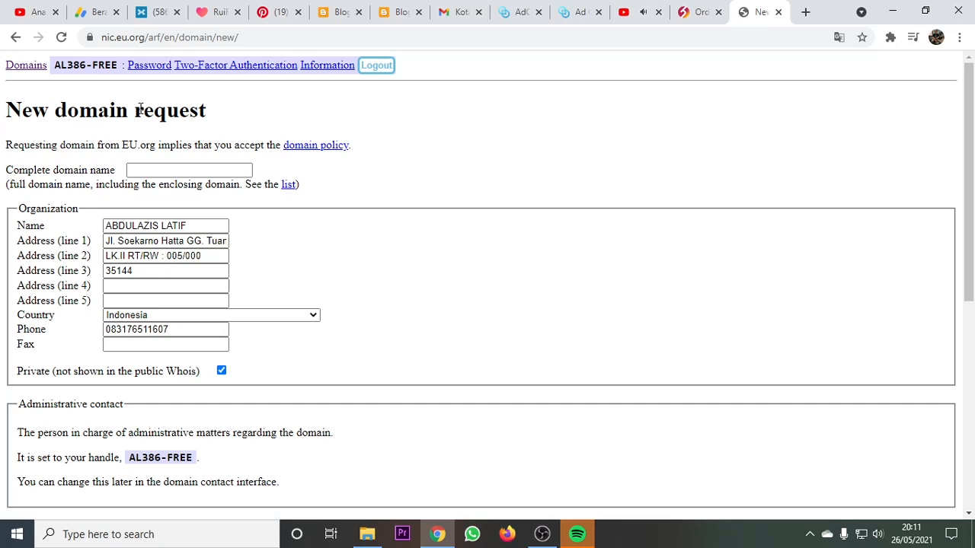
pyautogui.click(174, 169)
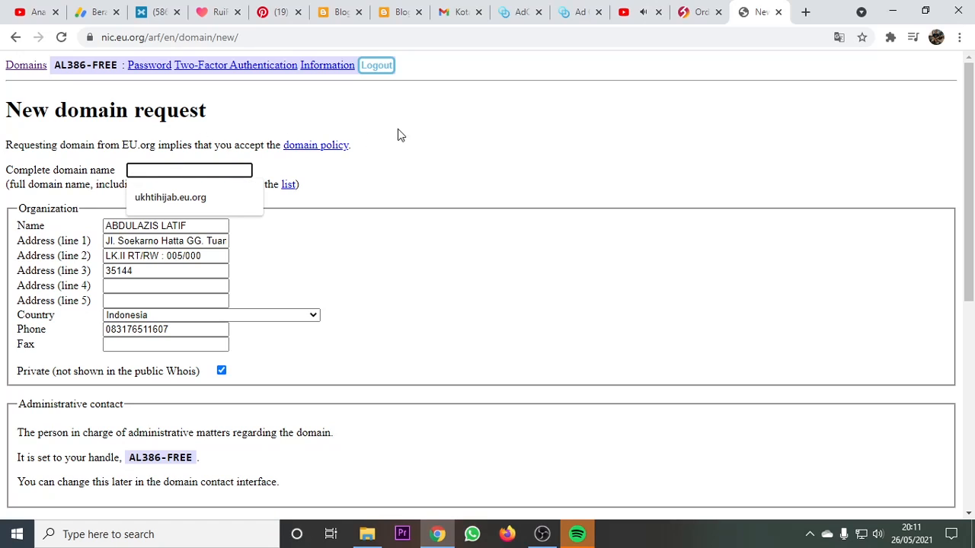
pyautogui.click(427, 133)
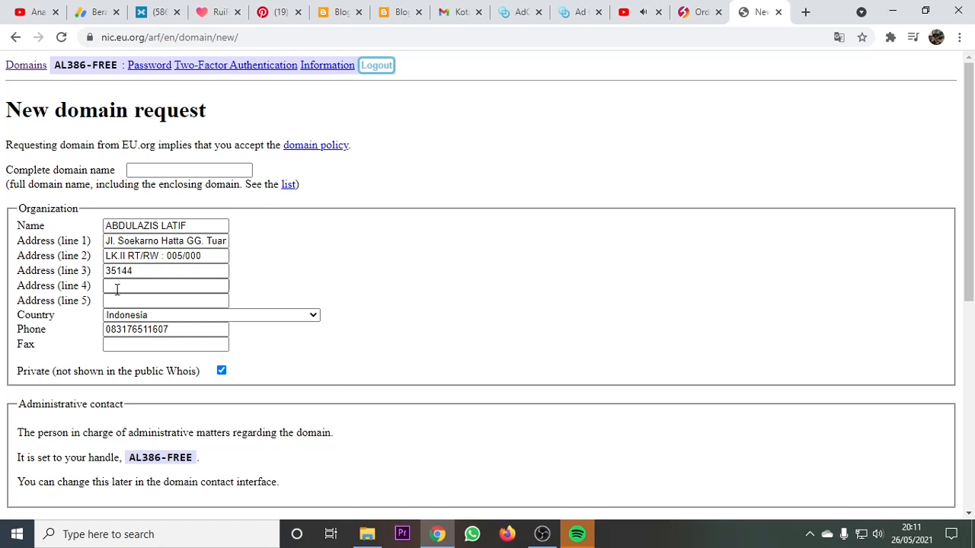
# - Examine the new domain request form, from the domain name and organization details to the contacts and name server fields
pyautogui.scroll(-2, 111, 256)
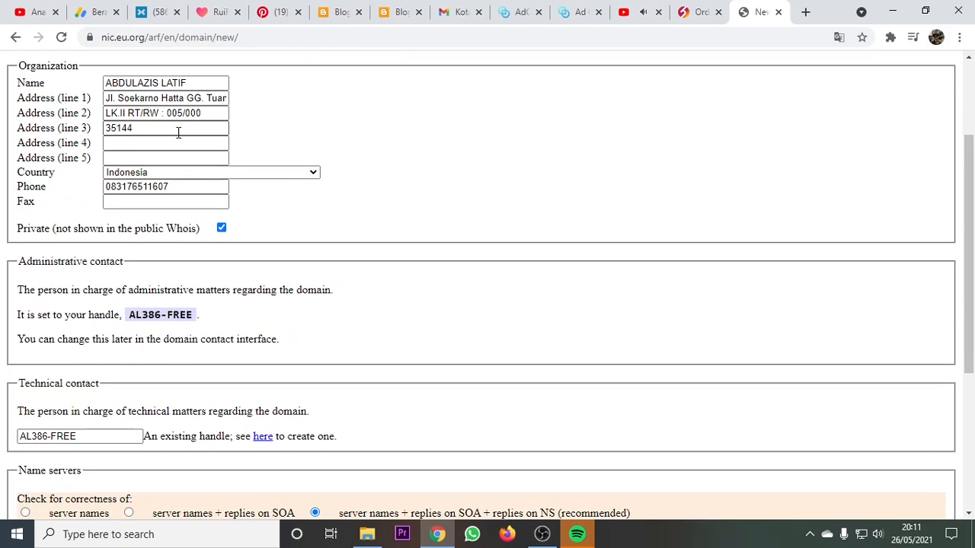
pyautogui.scroll(-4, 120, 285)
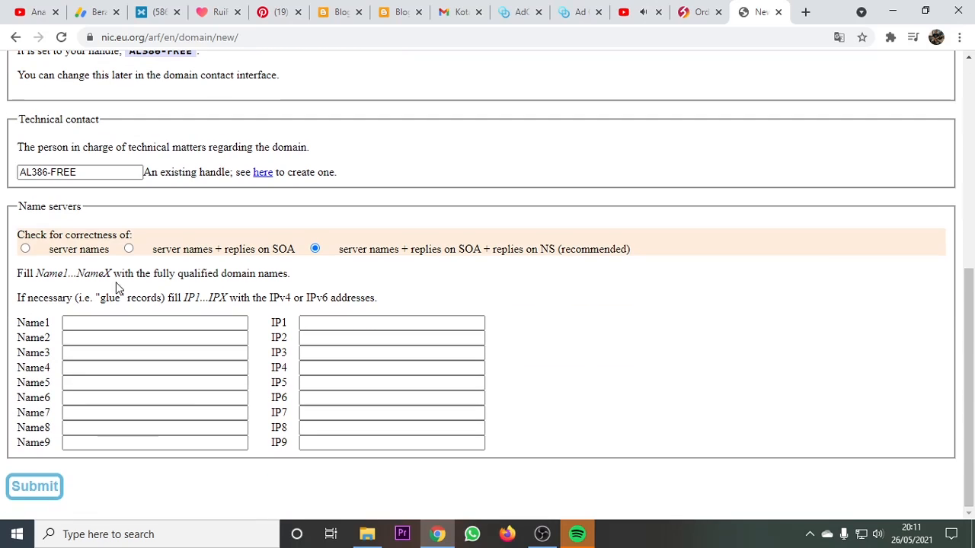
pyautogui.scroll(6, 122, 274)
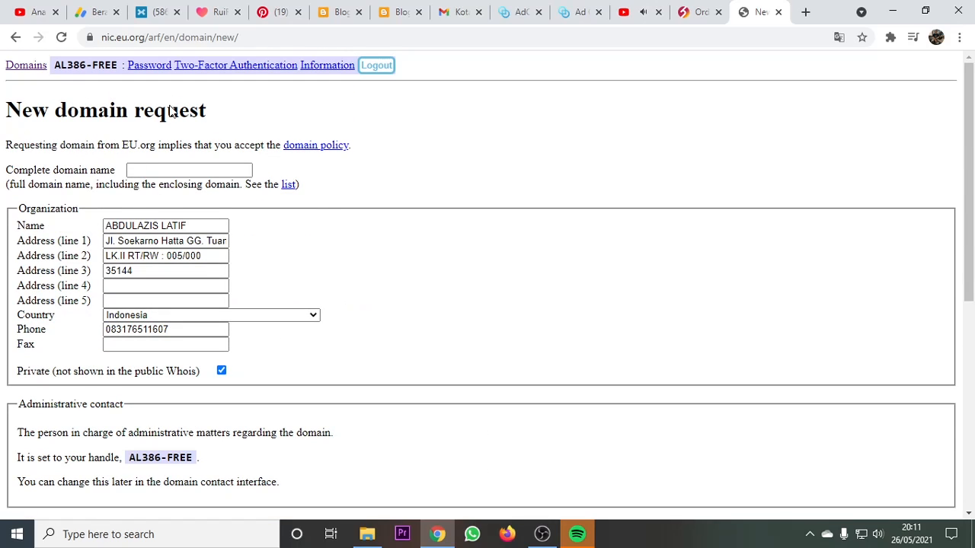
pyautogui.scroll(-1, 130, 232)
pyautogui.scroll(-3, 129, 230)
pyautogui.scroll(4, 282, 206)
pyautogui.click(145, 170)
pyautogui.click(320, 163)
# - Copy noeyruift.eu.org from the Hostry DNS order into the complete domain name of the EU.org request
pyautogui.click(693, 21)
pyautogui.scroll(-2, 162, 376)
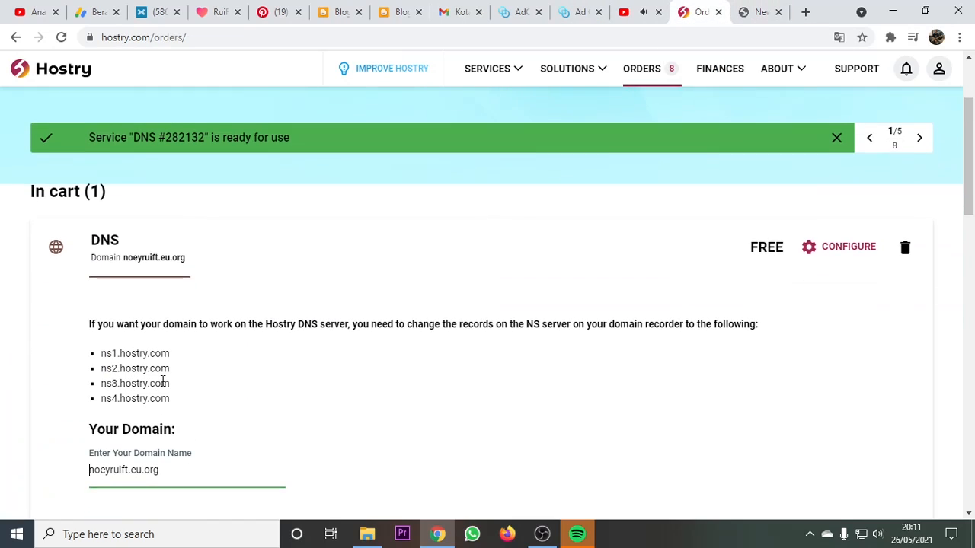
pyautogui.scroll(-2, 166, 413)
pyautogui.click(88, 339)
pyautogui.moveTo(89, 332)
pyautogui.mouseDown()
pyautogui.moveTo(165, 326)
pyautogui.moveTo(95, 330)
pyautogui.mouseUp()
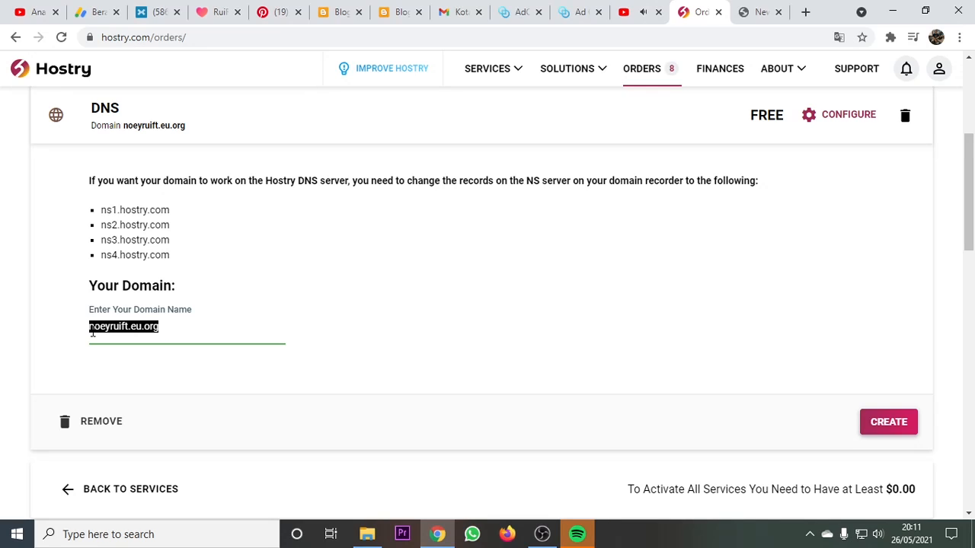
pyautogui.click(757, 11)
pyautogui.click(211, 170)
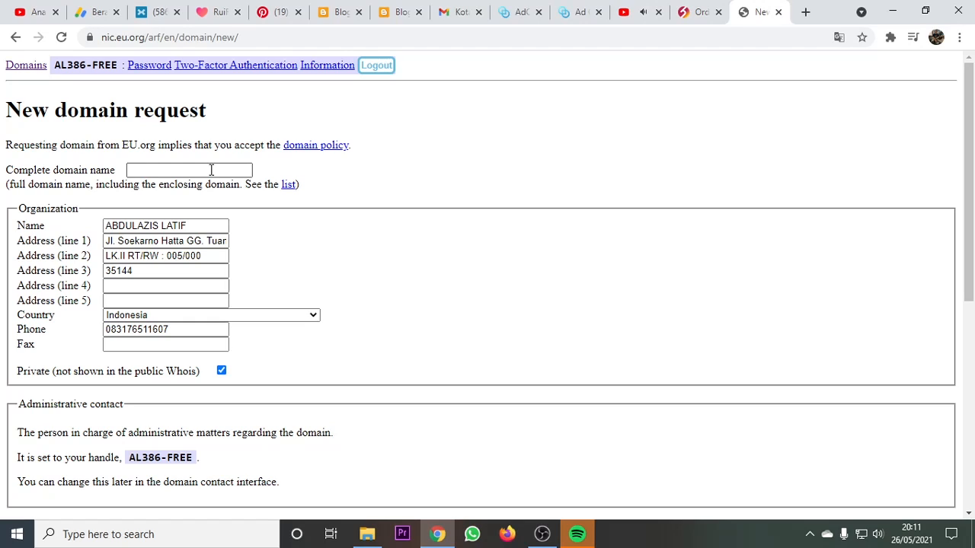
pyautogui.write('noeyruift.eu.org')
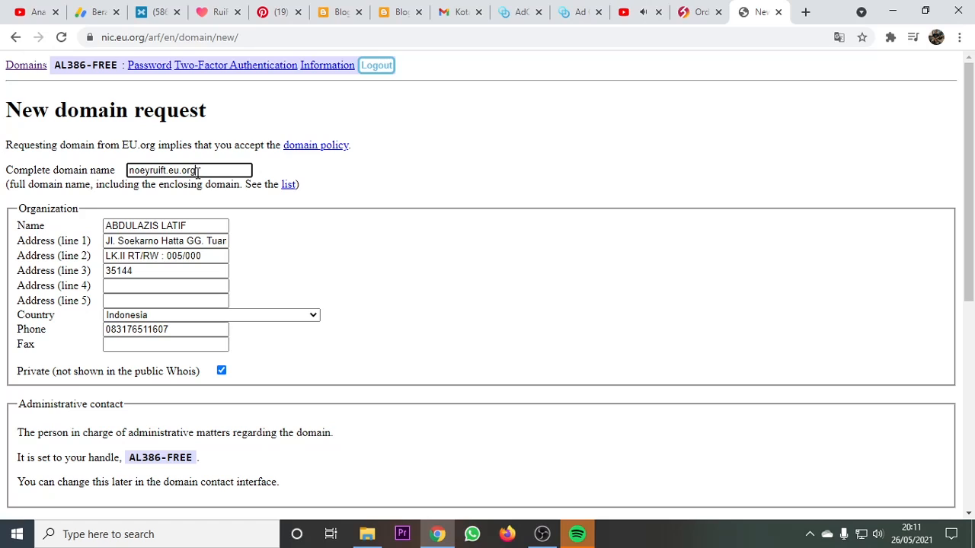
# - Compare the domain name in the EU.org request with the one in the Hostry DNS order
pyautogui.moveTo(197, 172); pyautogui.dragTo(127, 180)
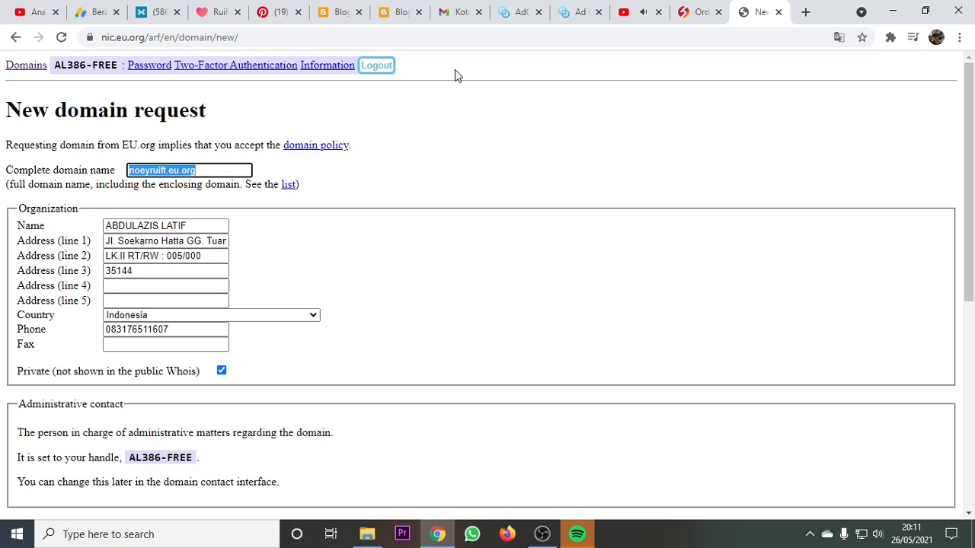
pyautogui.click(696, 12)
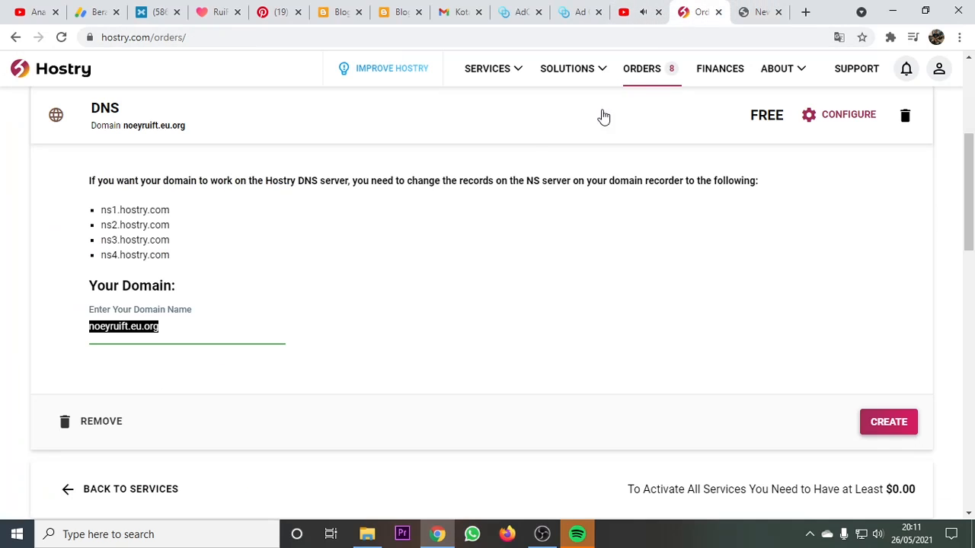
pyautogui.click(747, 14)
pyautogui.click(333, 246)
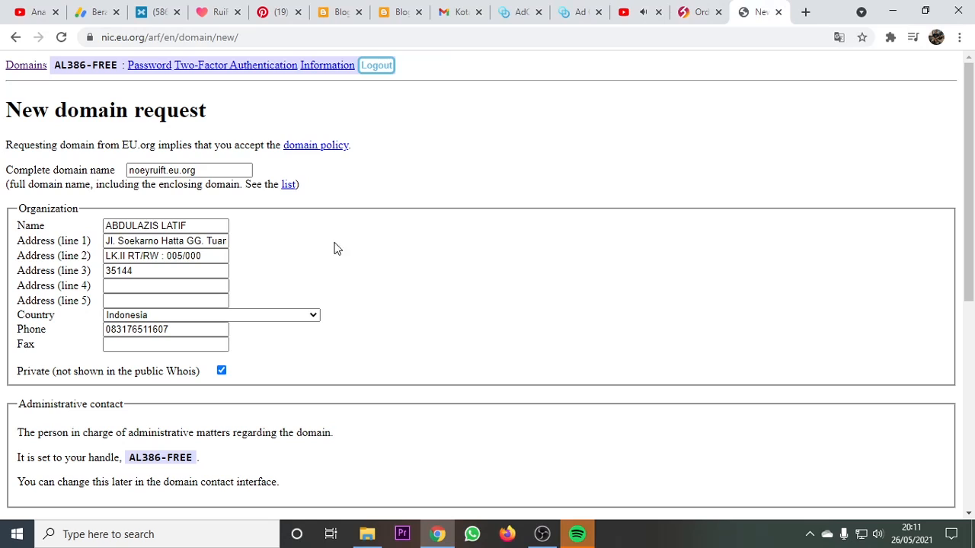
# - Check the request form's name server fields, and reopen the noeyruift.eu.org DNS order details on Hostry to view its name servers
pyautogui.scroll(-1, 235, 215)
pyautogui.scroll(-5, 235, 215)
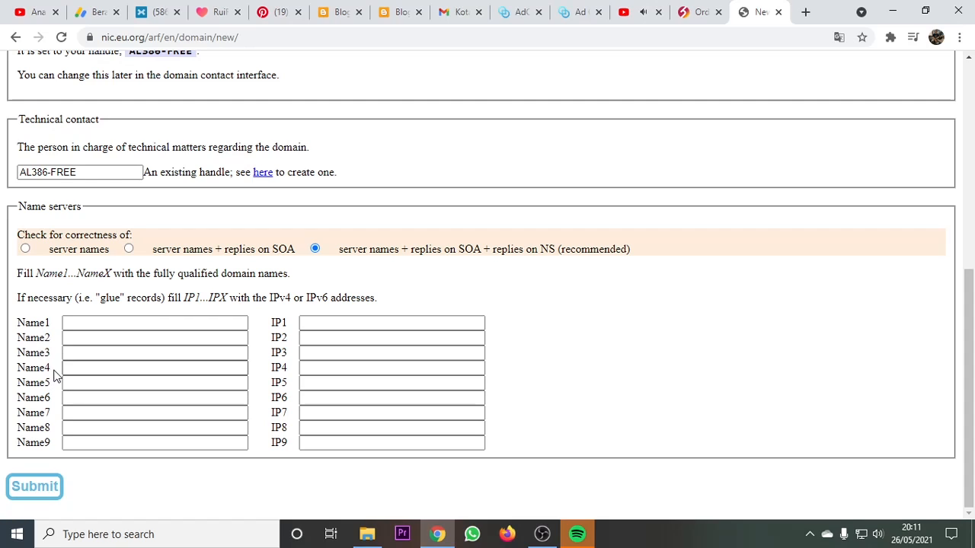
pyautogui.click(691, 13)
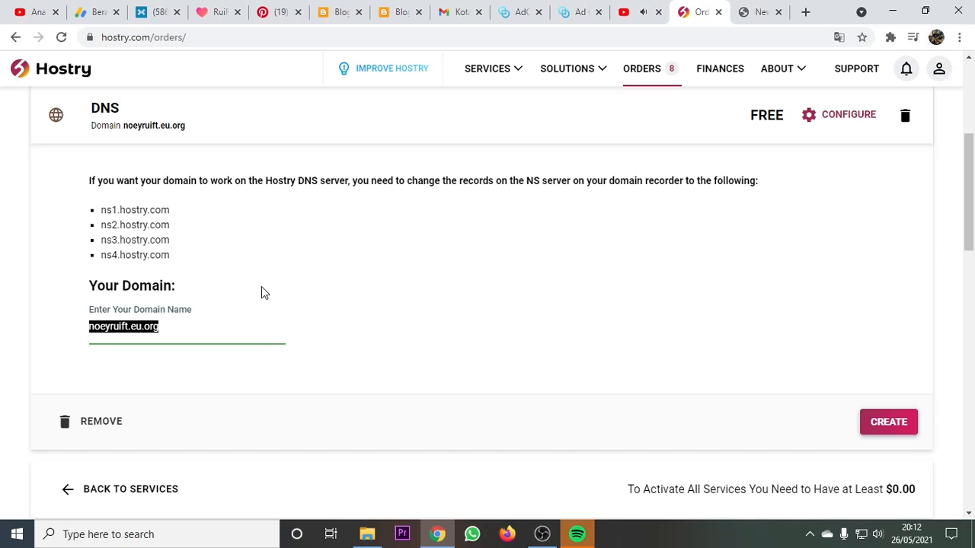
pyautogui.click(281, 174)
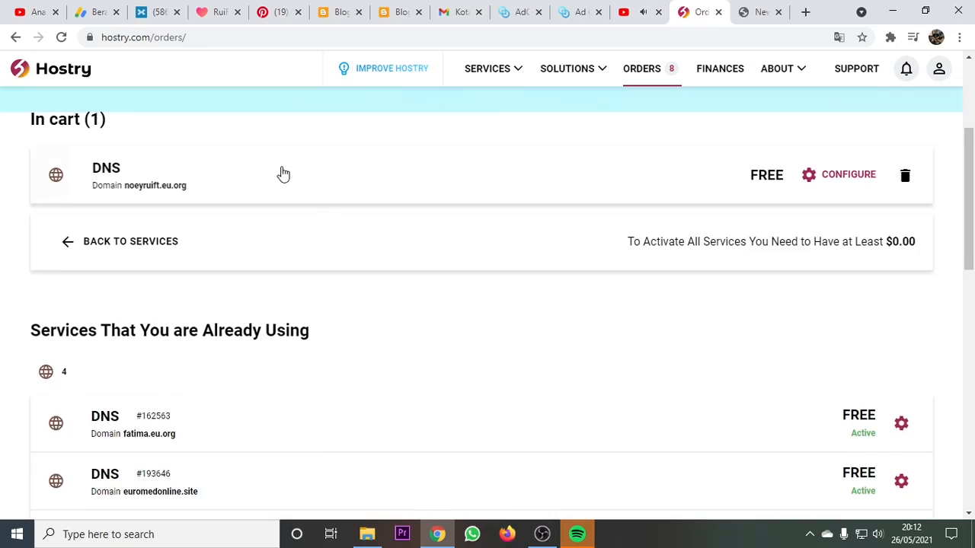
pyautogui.scroll(-1, 312, 194)
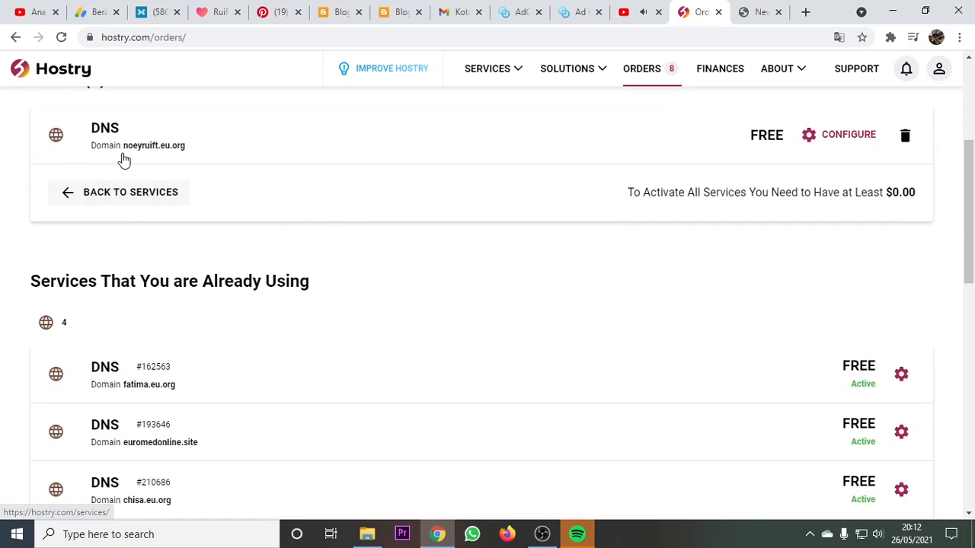
pyautogui.click(113, 141)
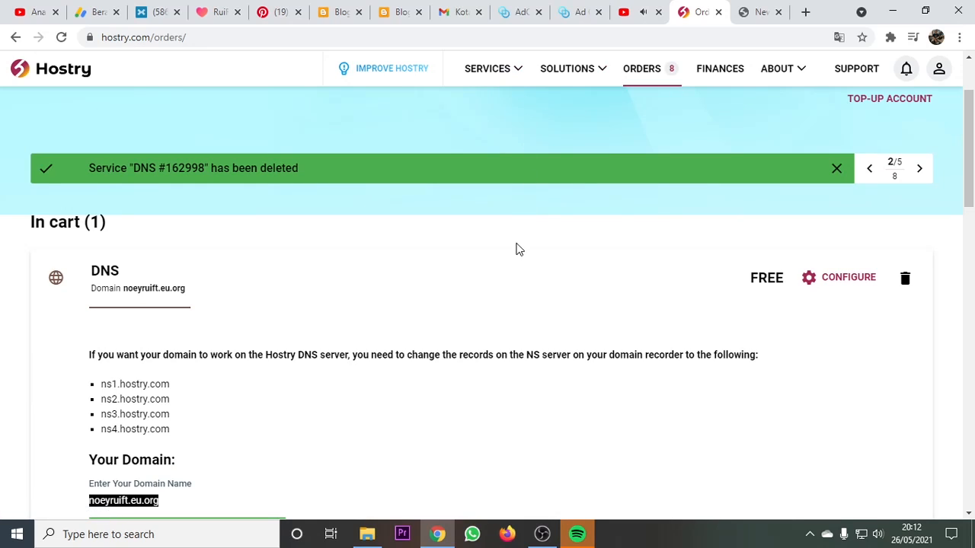
pyautogui.scroll(-1, 129, 272)
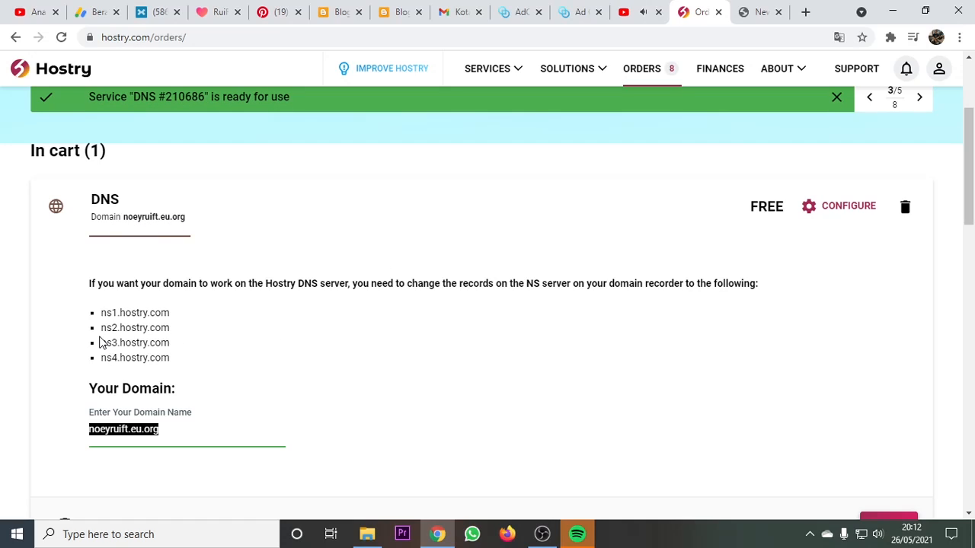
# - Copy the name server ns1.hostry.com from the Hostry DNS order into the Name1 field of the EU.org domain request
pyautogui.moveTo(101, 314); pyautogui.dragTo(172, 313)
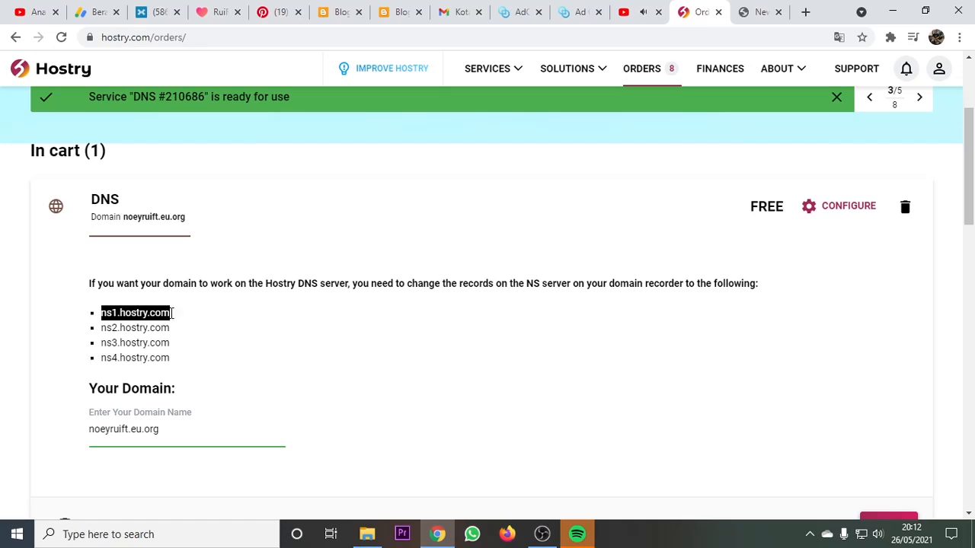
pyautogui.rightClick(167, 312)
pyautogui.click(216, 323)
pyautogui.click(755, 11)
pyautogui.click(95, 323)
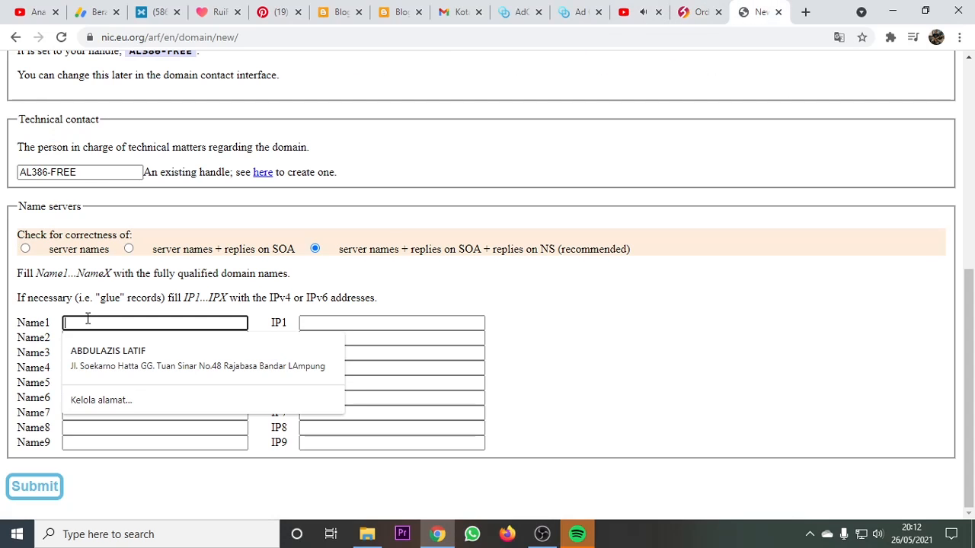
pyautogui.rightClick(95, 323)
pyautogui.click(130, 185)
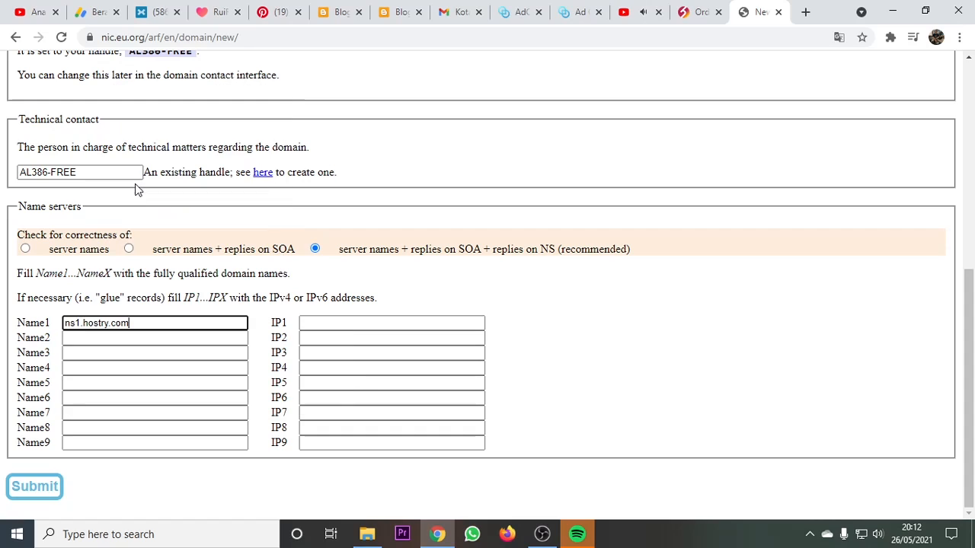
# - Return to the Hostry DNS order and select the second name server, ns2.hostry.com
pyautogui.click(111, 345)
pyautogui.click(697, 12)
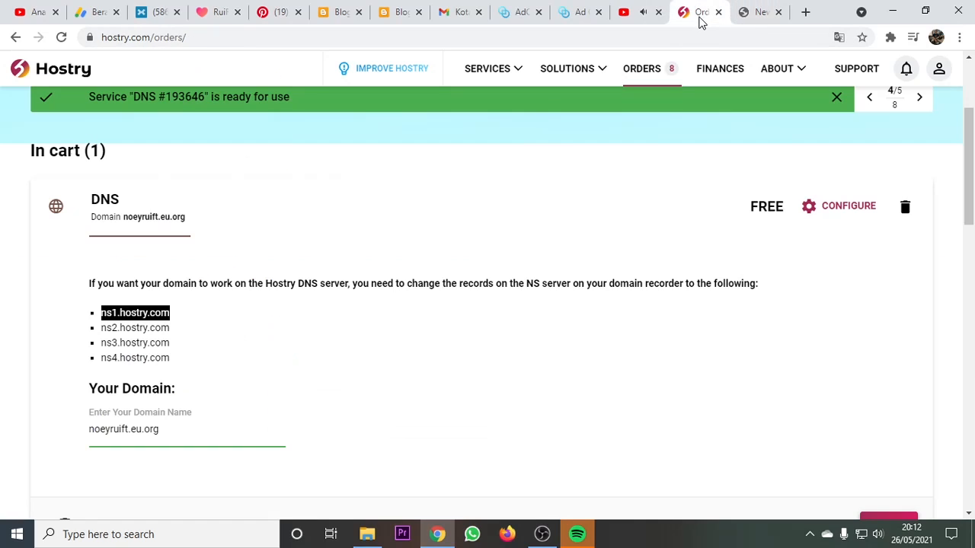
pyautogui.moveTo(183, 333); pyautogui.dragTo(96, 338)
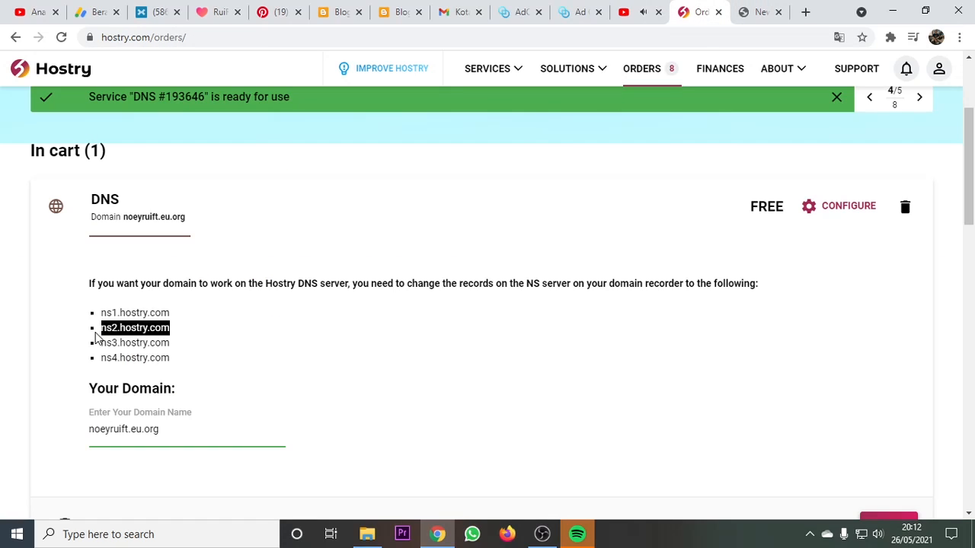
pyautogui.click(542, 534)
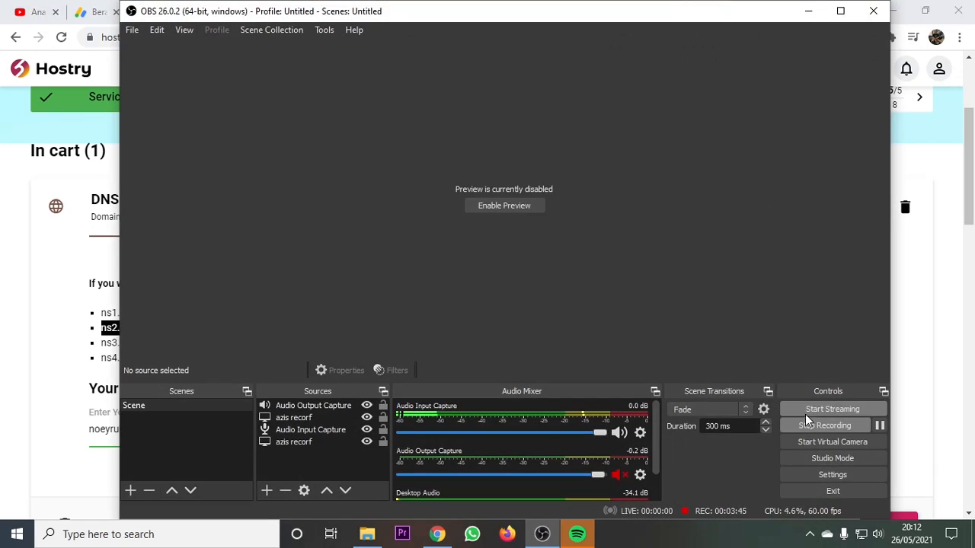
pyautogui.click(824, 425)
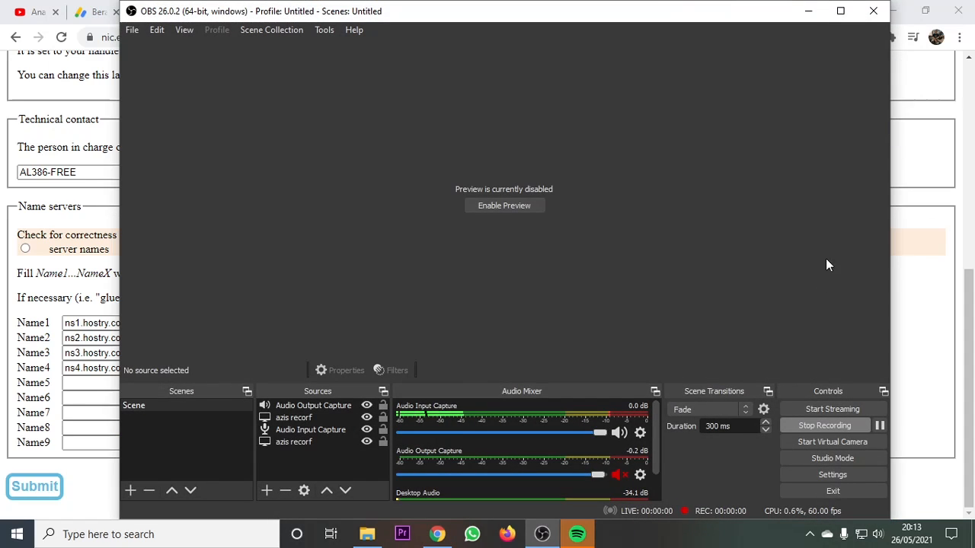
pyautogui.click(808, 11)
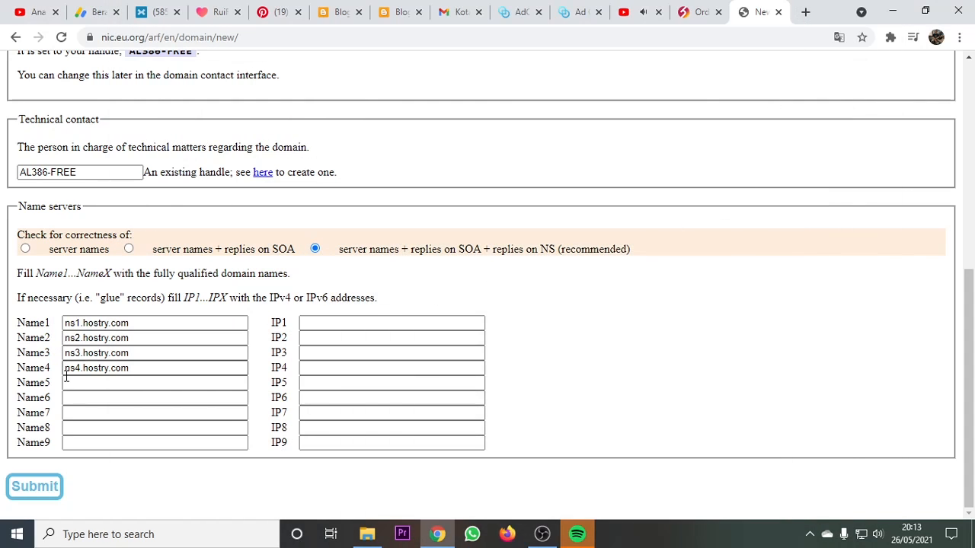
# - Review the completed EU.org request form and check its domain name and name servers against the Hostry DNS order
pyautogui.scroll(6, 77, 326)
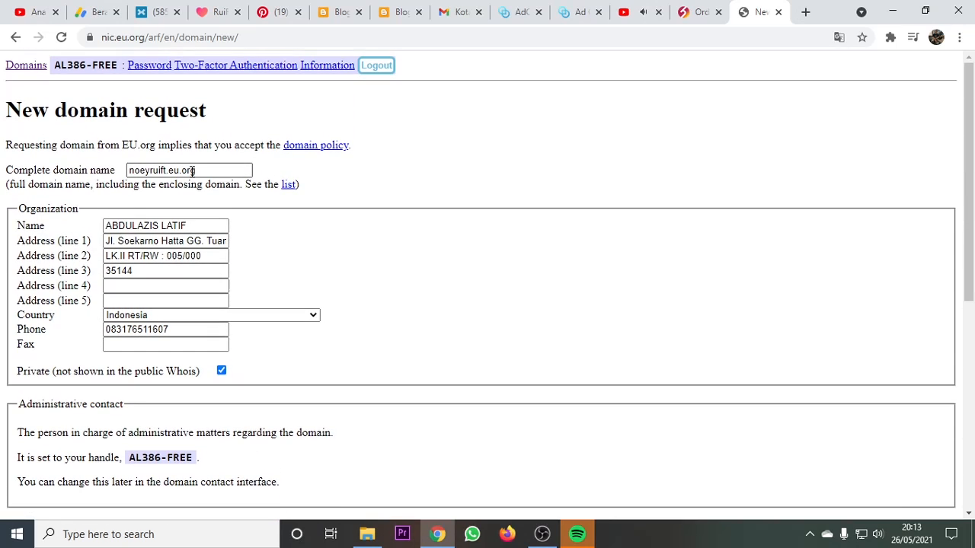
pyautogui.scroll(-5, 203, 372)
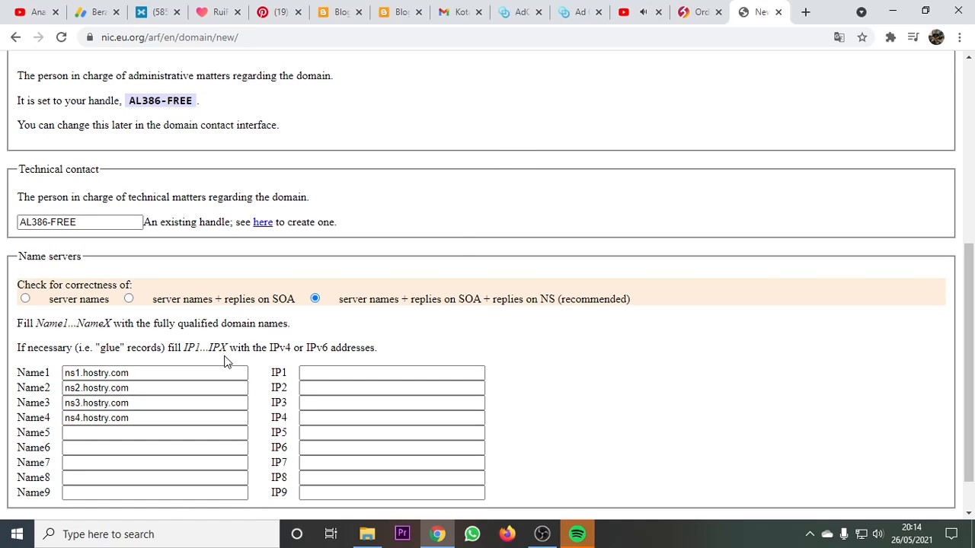
pyautogui.click(695, 19)
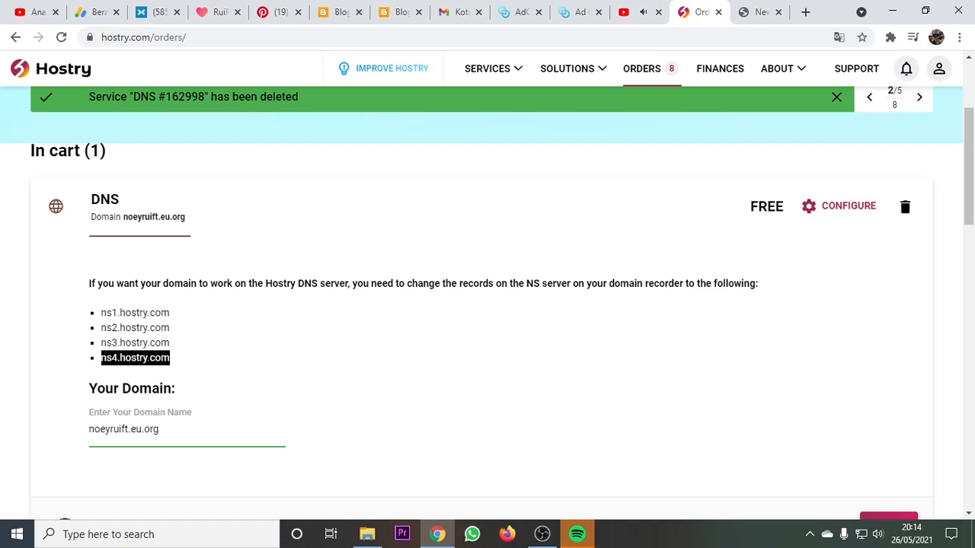
pyautogui.scroll(2, 422, 191)
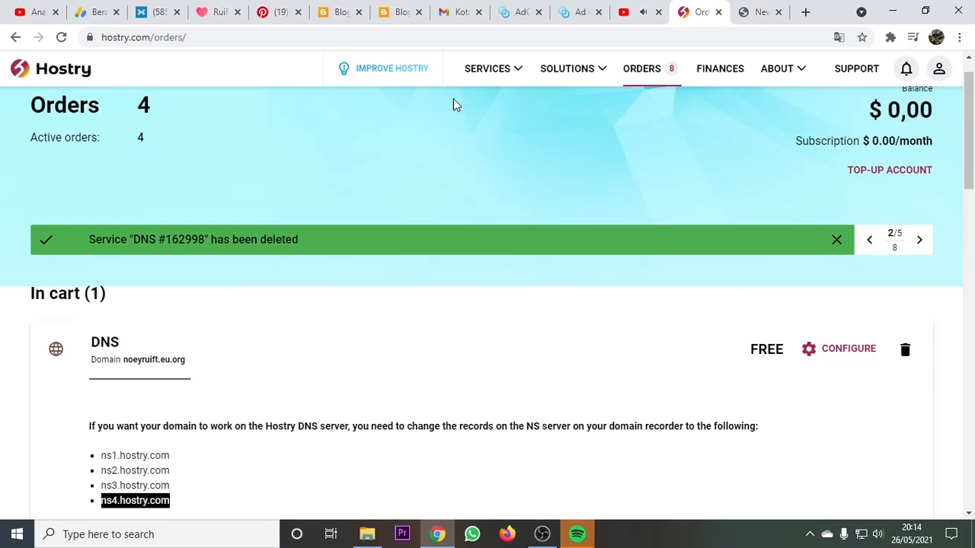
pyautogui.click(466, 75)
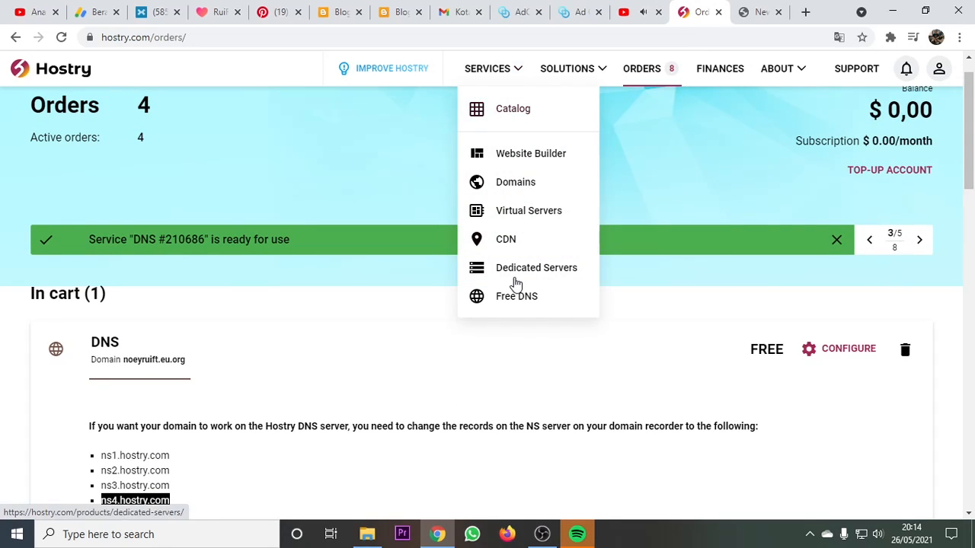
pyautogui.click(690, 318)
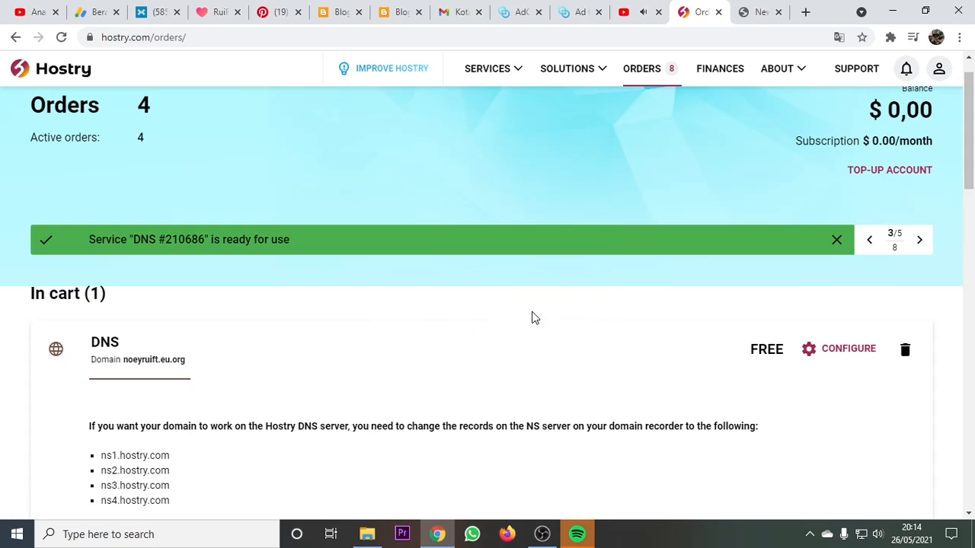
pyautogui.scroll(-1, 342, 341)
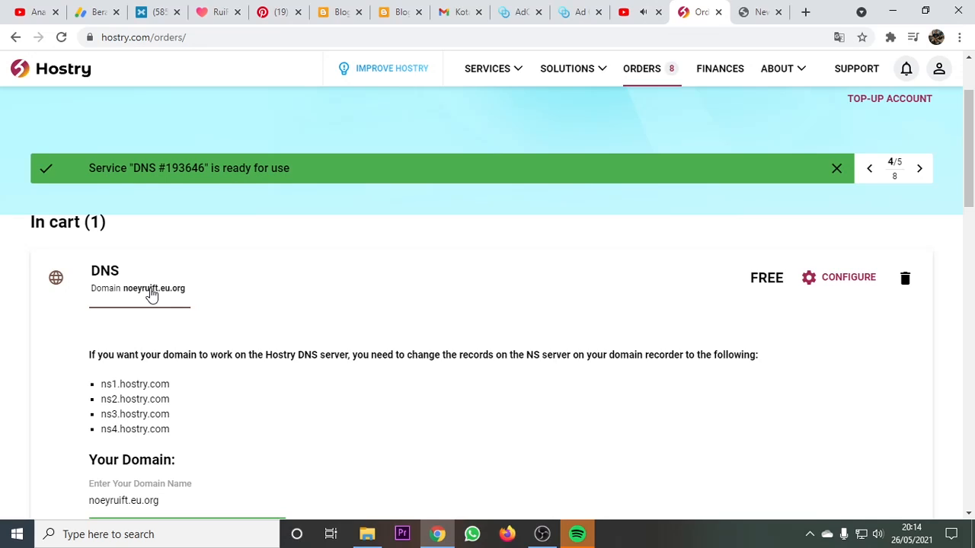
pyautogui.scroll(-1, 221, 323)
pyautogui.scroll(-1, 220, 324)
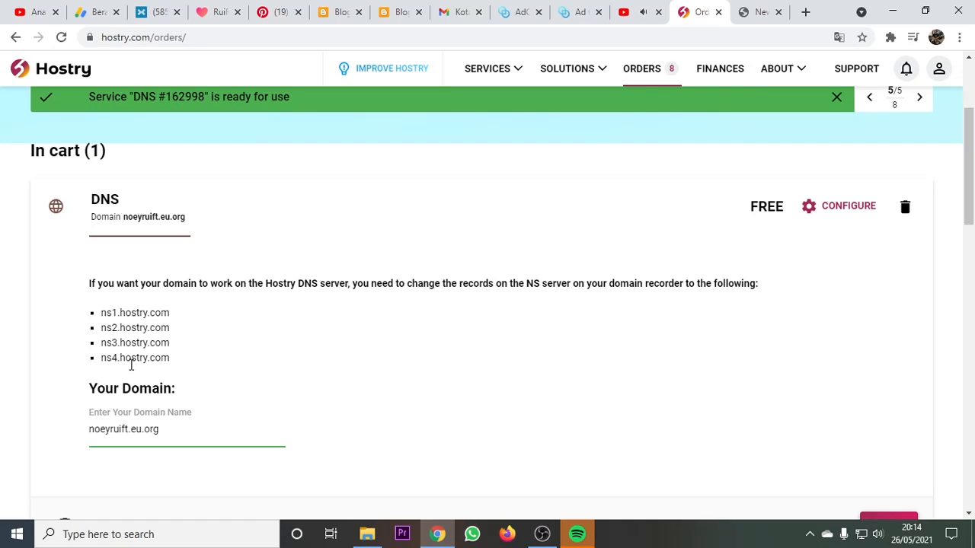
# - Try to submit the EU.org domain request with ns1.hostry.com through ns4.hostry.com as name servers
pyautogui.click(758, 12)
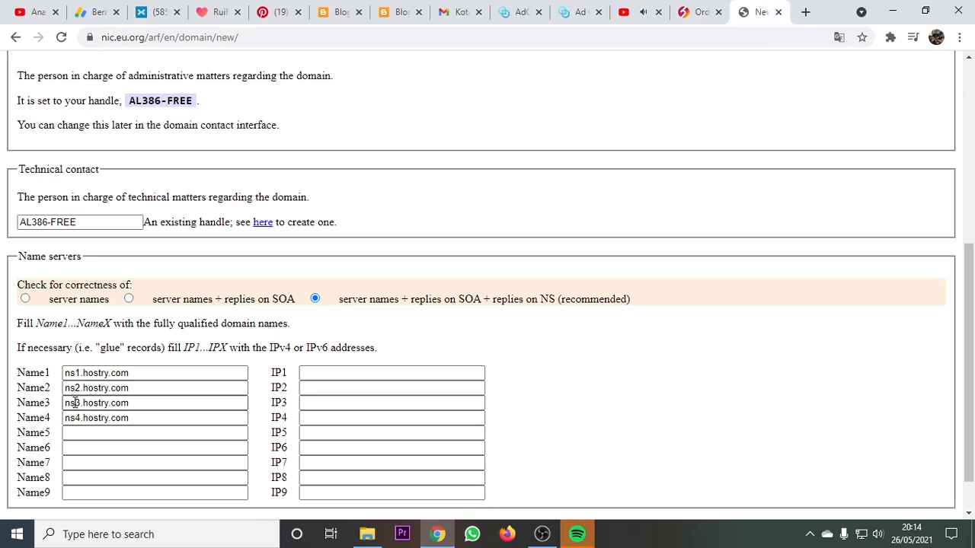
pyautogui.scroll(-2, 404, 288)
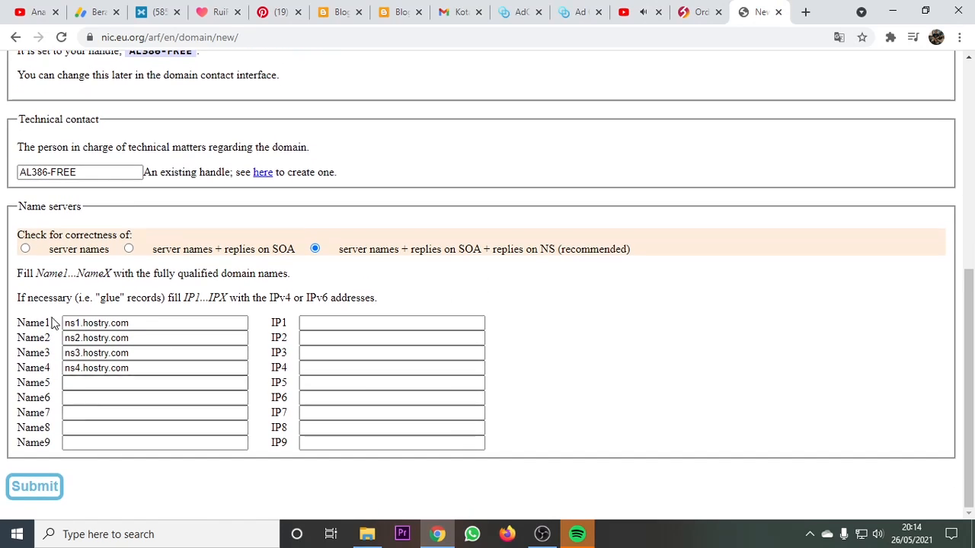
pyautogui.scroll(2, 255, 342)
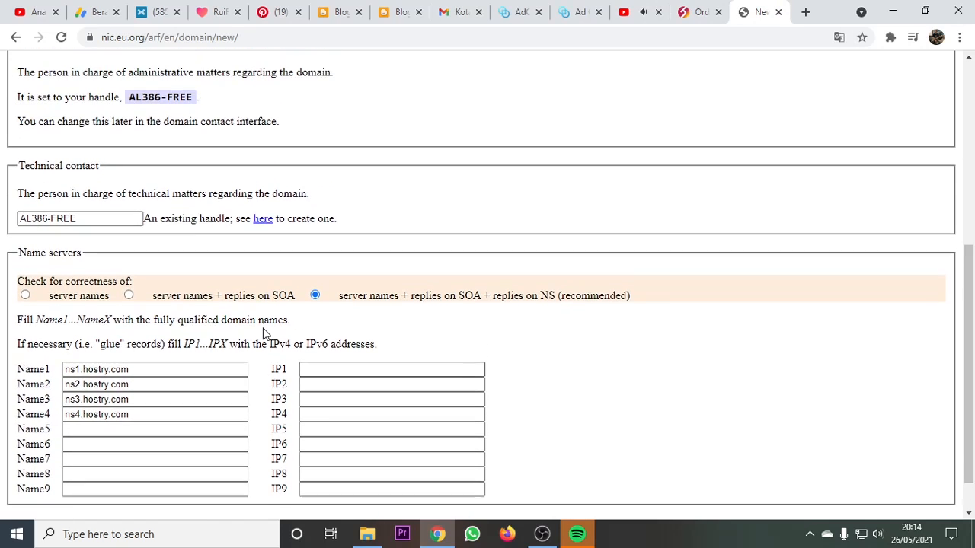
pyautogui.scroll(-2, 355, 229)
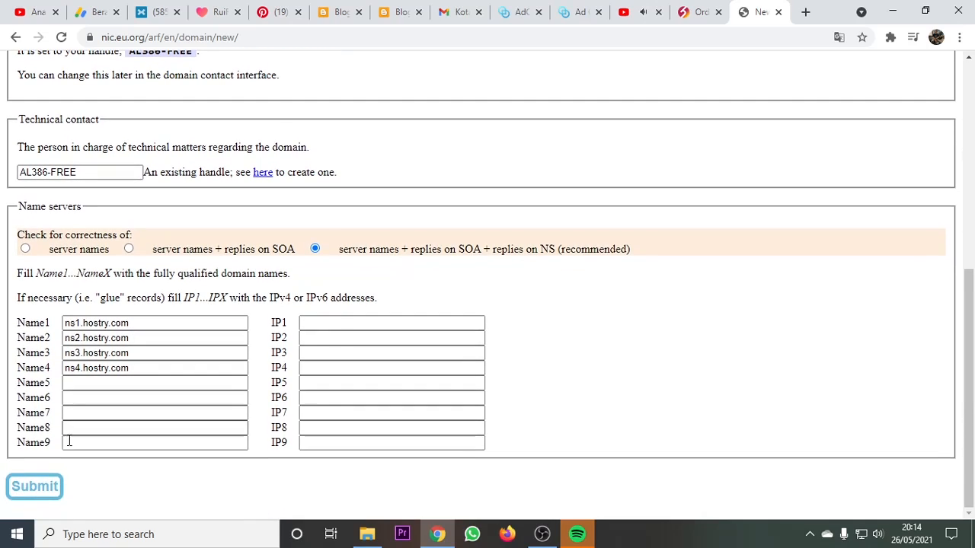
pyautogui.click(49, 480)
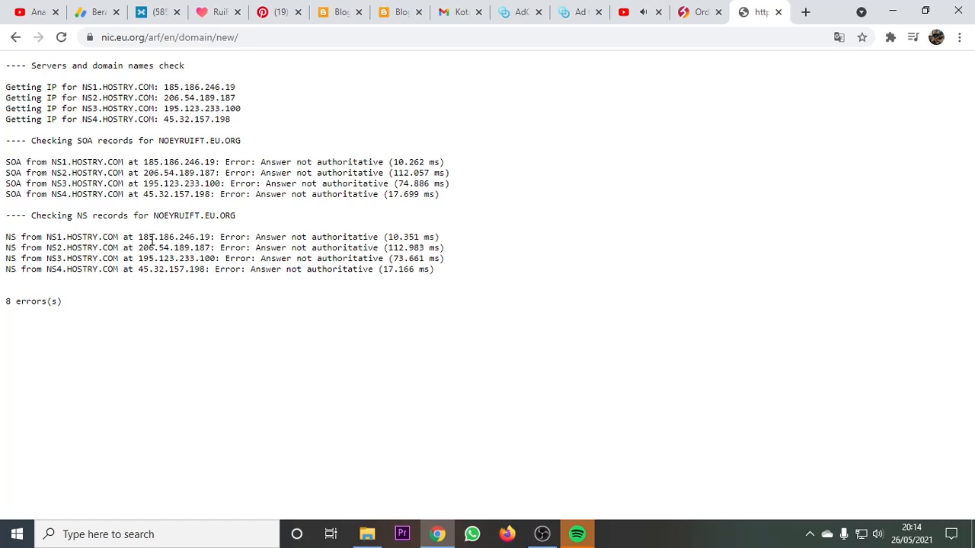
# - Return to the request form and recheck its name servers against the noeyruift.eu.org order in the Hostry cart
pyautogui.click(15, 38)
pyautogui.scroll(3, 217, 227)
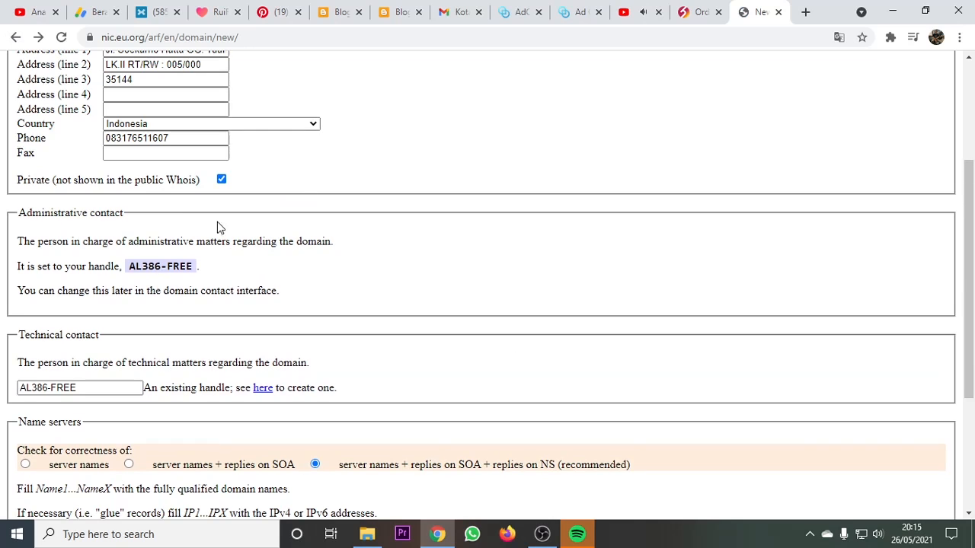
pyautogui.click(692, 14)
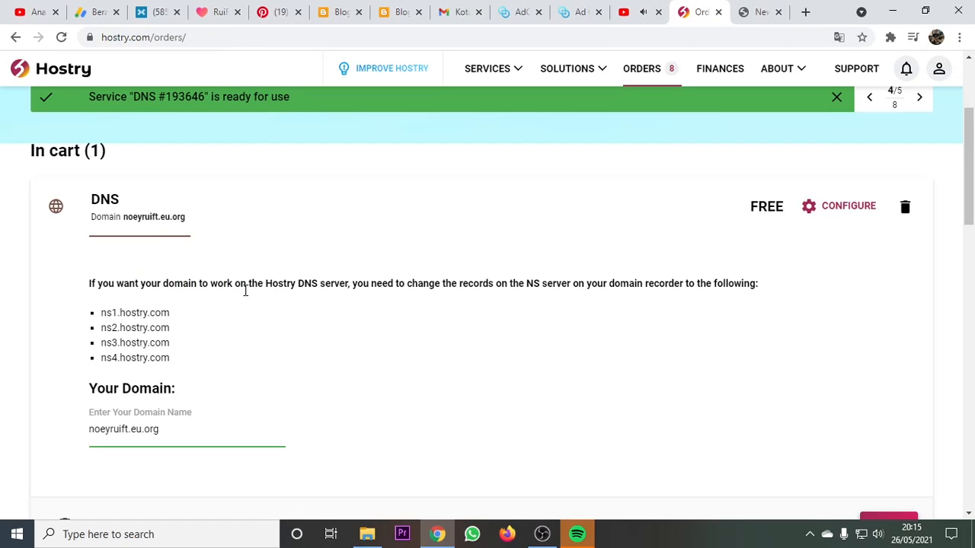
pyautogui.scroll(-3, 245, 290)
pyautogui.scroll(1, 239, 342)
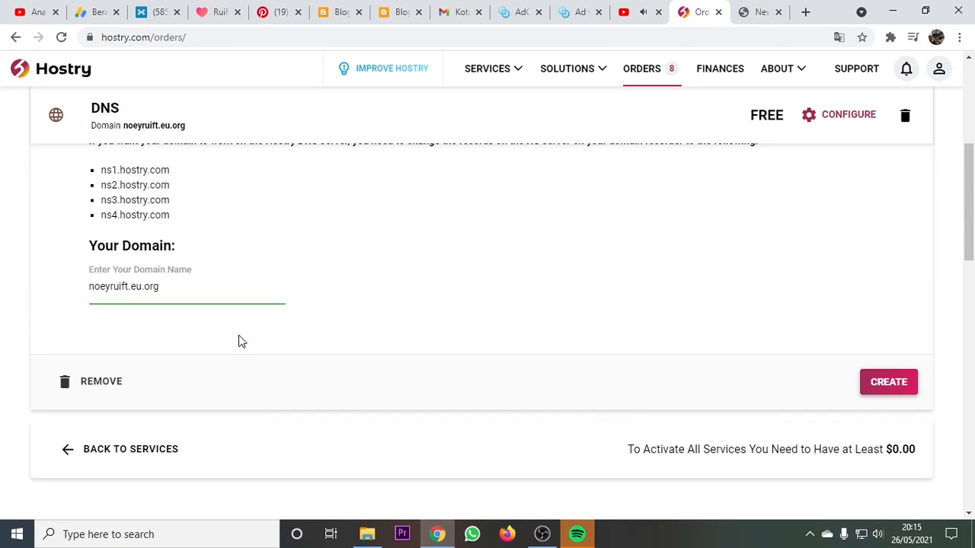
pyautogui.click(901, 388)
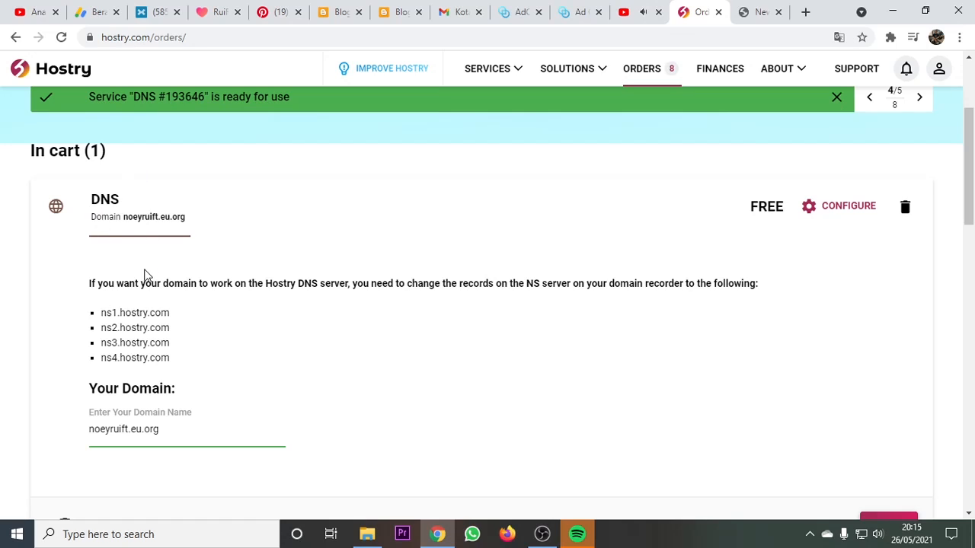
pyautogui.click(744, 9)
pyautogui.scroll(-3, 114, 380)
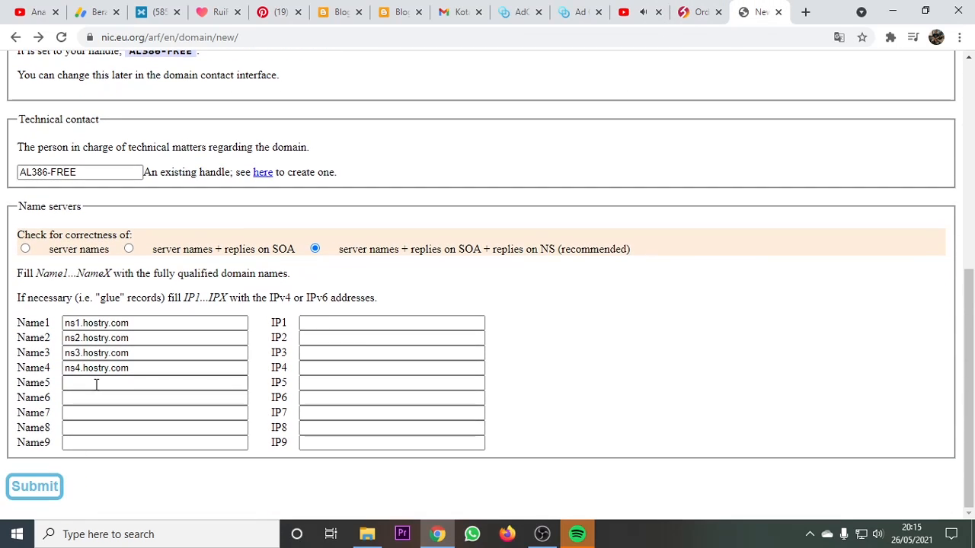
# - Create the free DNS service for noeyruift.eu.org from the Hostry cart
pyautogui.click(694, 12)
pyautogui.scroll(-1, 837, 381)
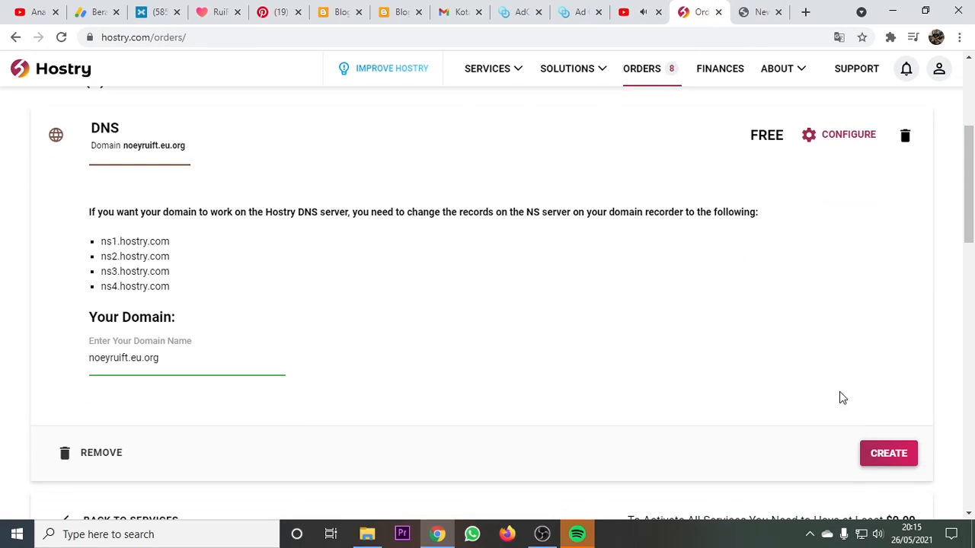
pyautogui.click(879, 451)
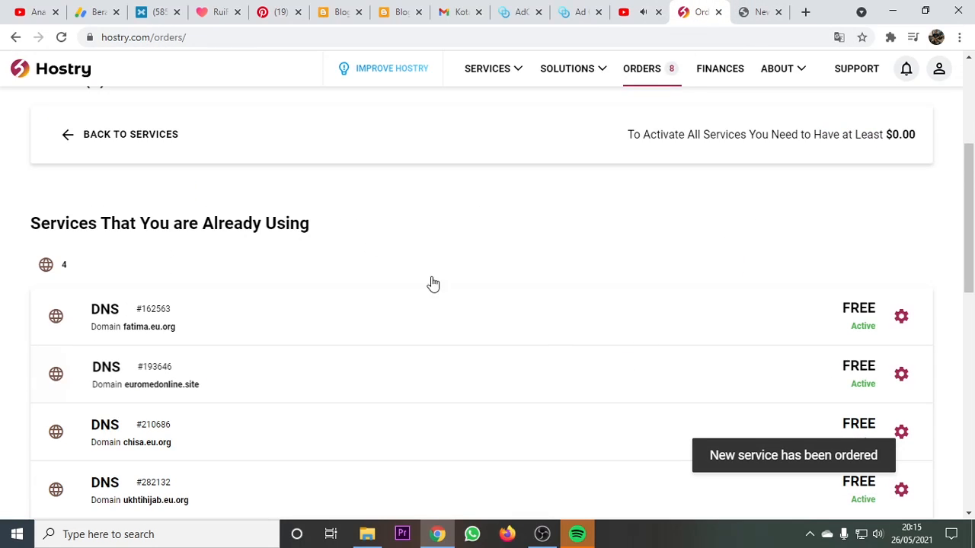
# - Try again to submit the noeyruift.eu.org domain request at EU.org with the Hostry name servers
pyautogui.click(757, 12)
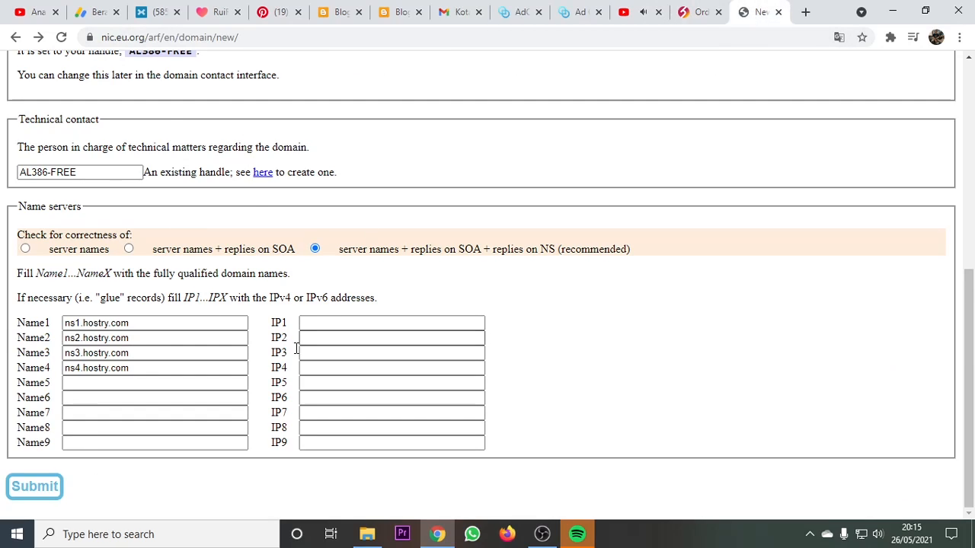
pyautogui.click(44, 483)
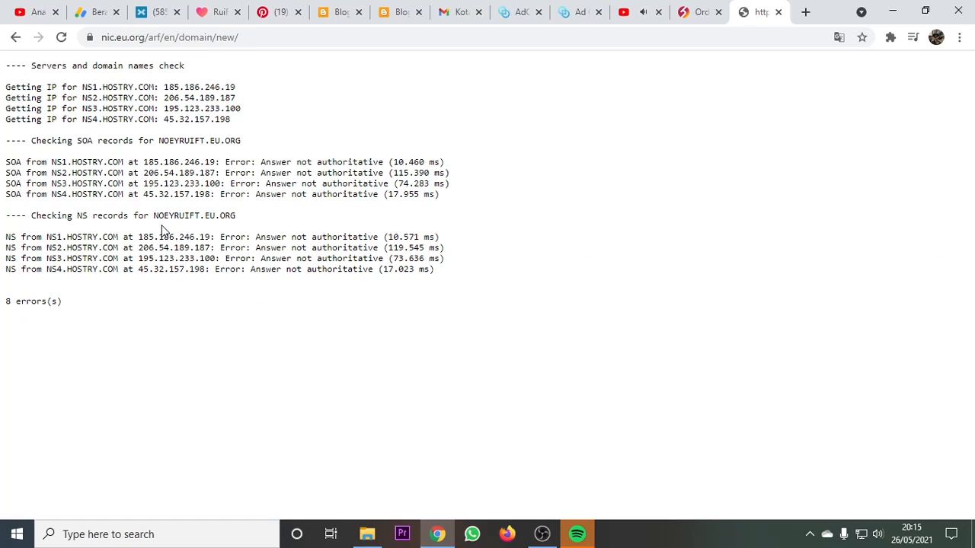
# - Go back to the EU.org request form and check the cart and DNS services in the Hostry orders
pyautogui.click(16, 40)
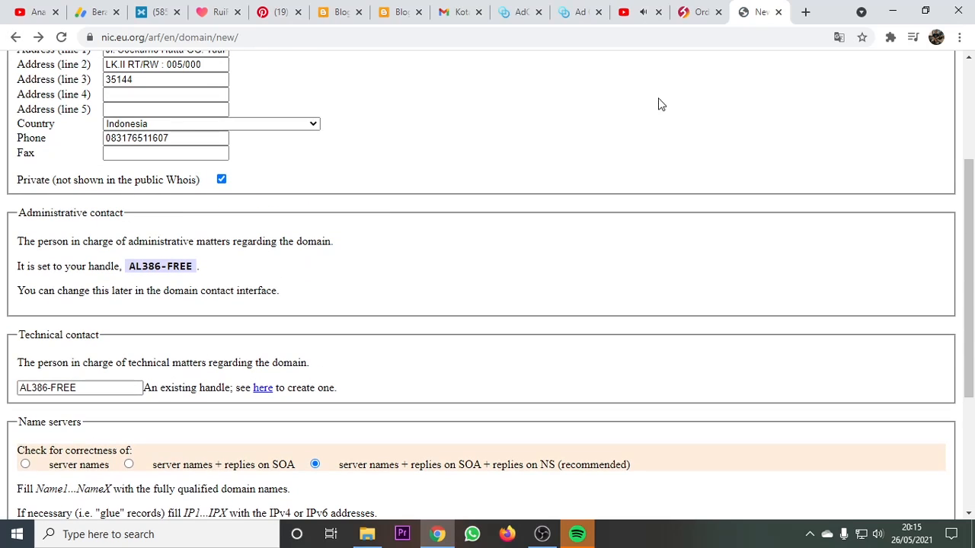
pyautogui.click(693, 13)
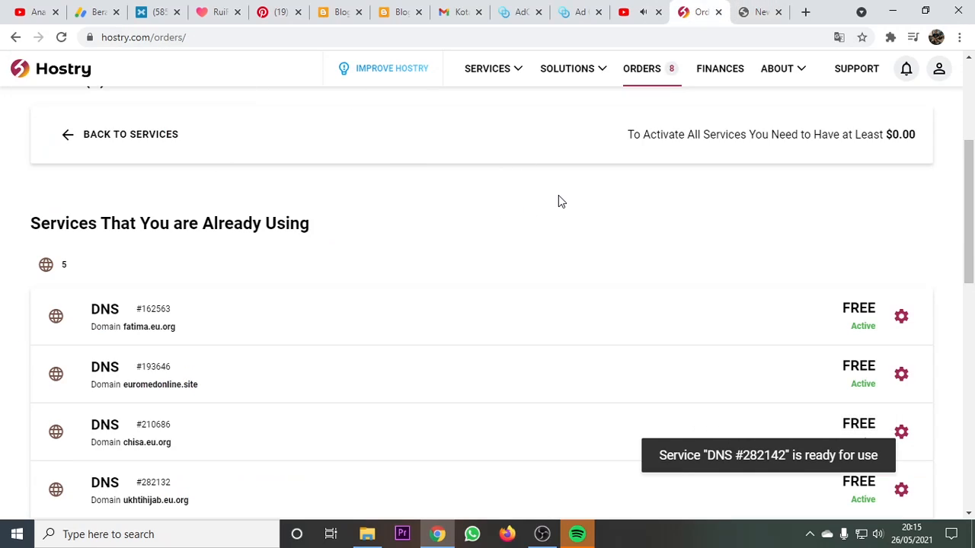
pyautogui.scroll(2, 518, 247)
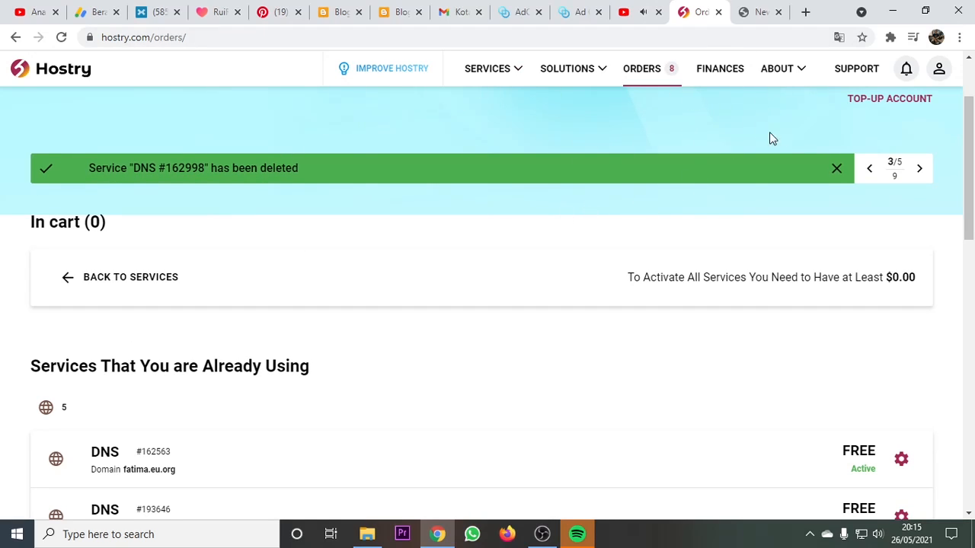
pyautogui.click(541, 534)
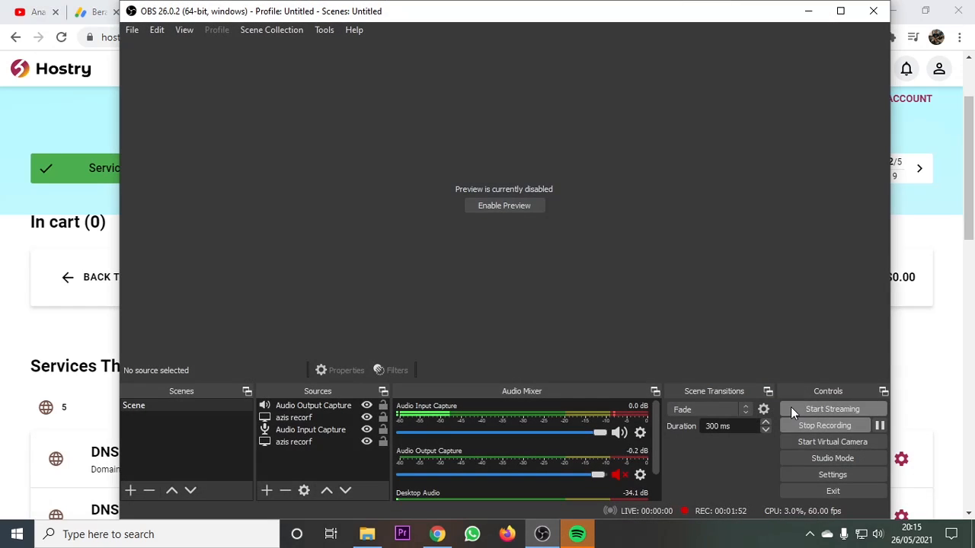
pyautogui.click(818, 427)
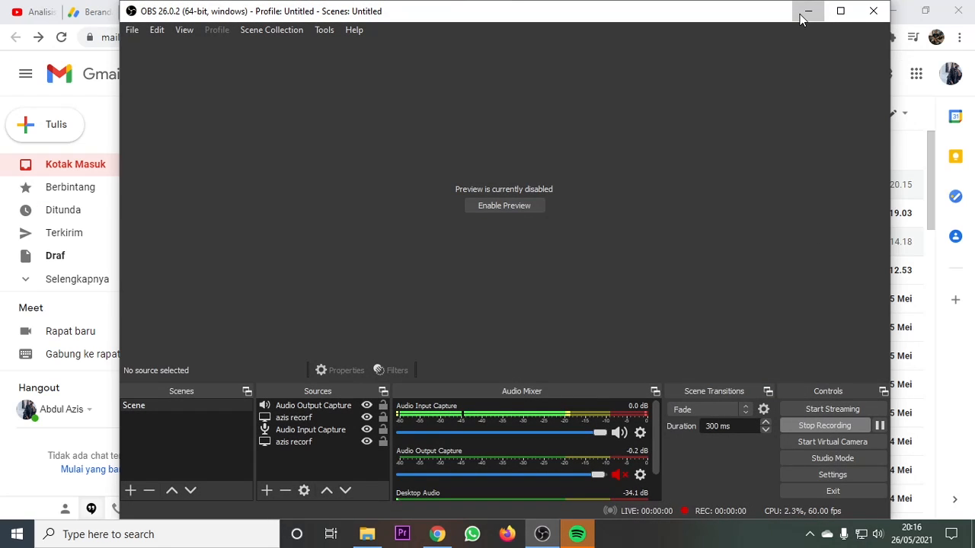
# - Open Hostry's DNS hosting activation email in Gmail and read its name server instructions for noeyruift.eu.org
pyautogui.click(806, 12)
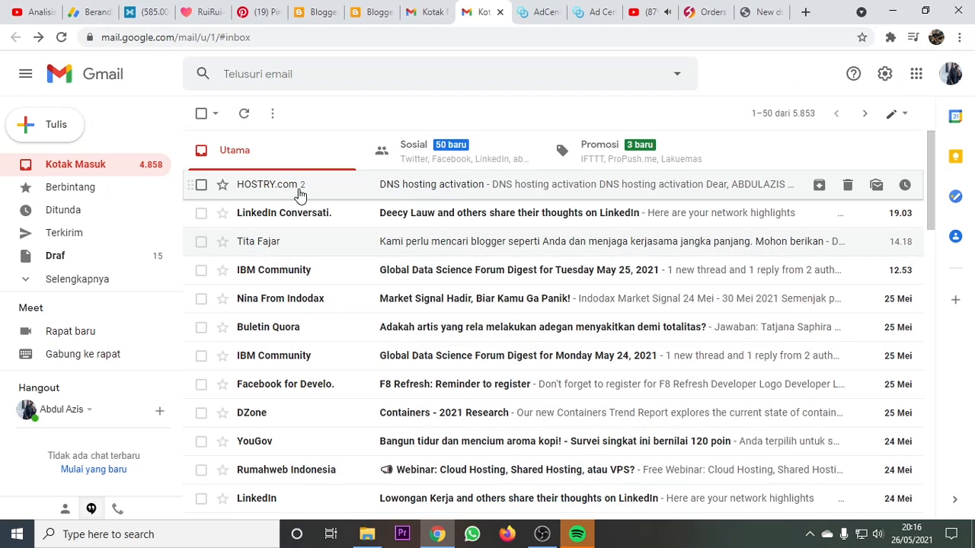
pyautogui.click(340, 189)
pyautogui.scroll(-4, 457, 341)
pyautogui.scroll(-3, 456, 343)
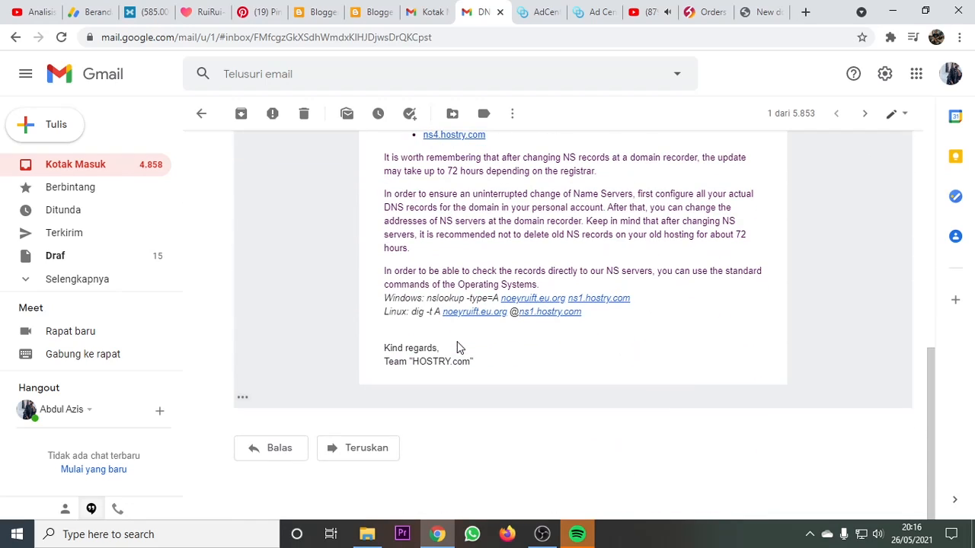
pyautogui.scroll(2, 449, 327)
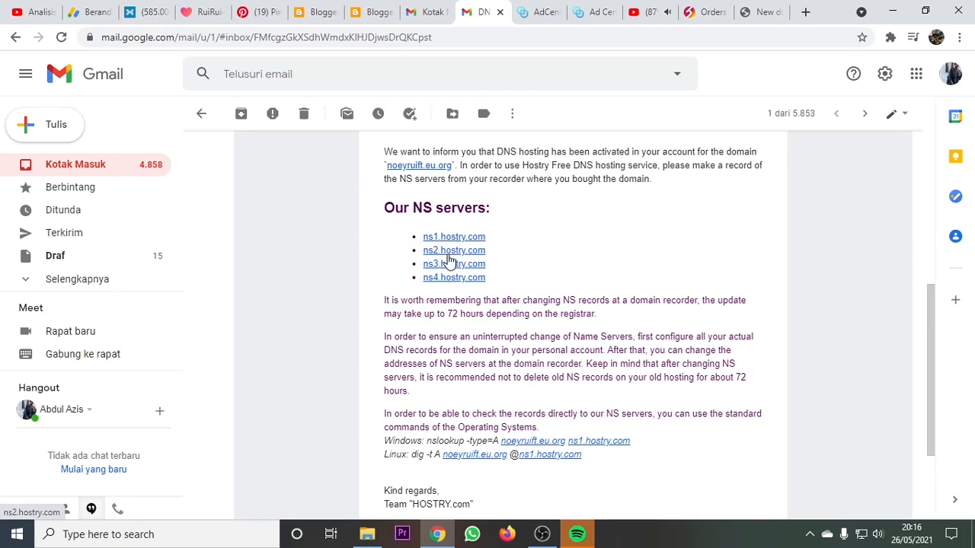
pyautogui.scroll(-2, 457, 347)
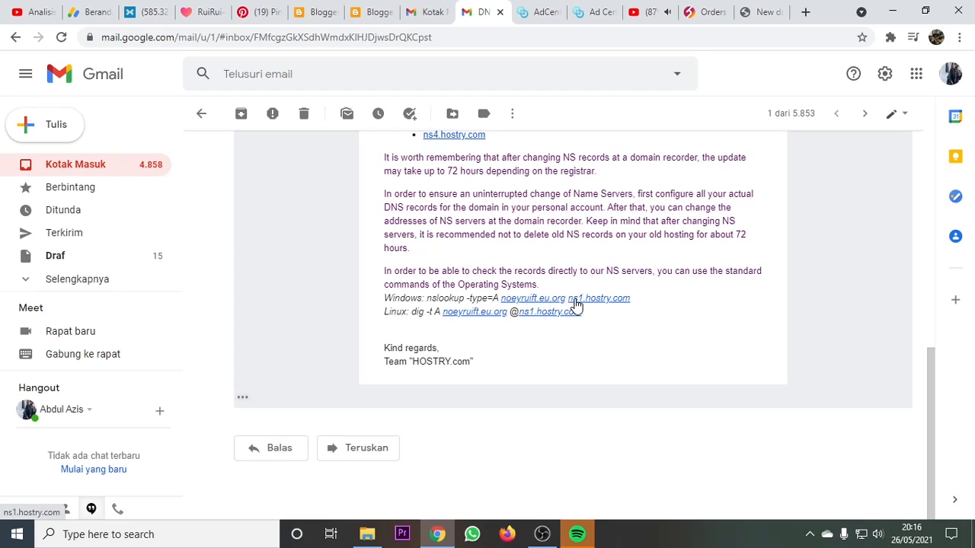
pyautogui.scroll(6, 409, 342)
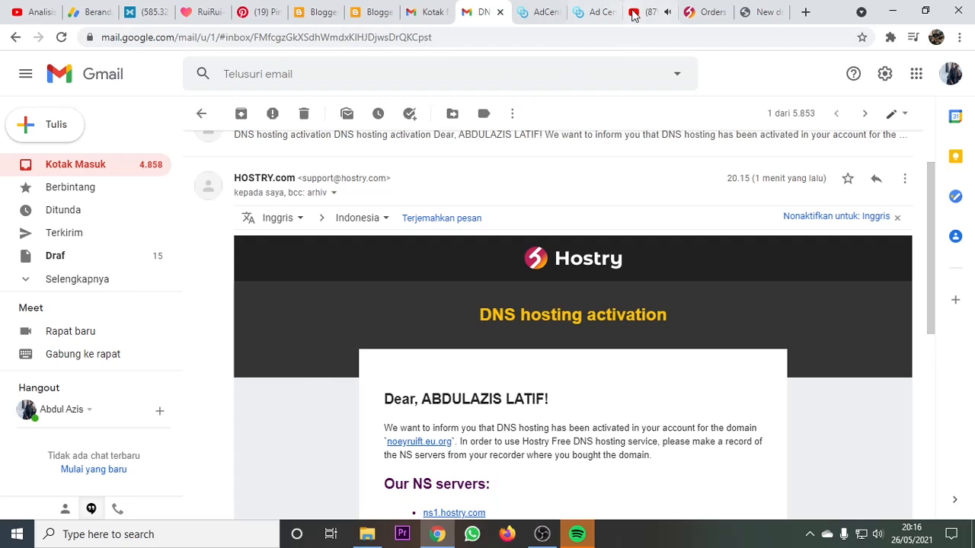
# - Expand the noeyruift.eu.org DNS service in the Hostry orders and examine its name servers and DNS records
pyautogui.click(704, 11)
pyautogui.scroll(-8, 334, 411)
pyautogui.scroll(1, 134, 343)
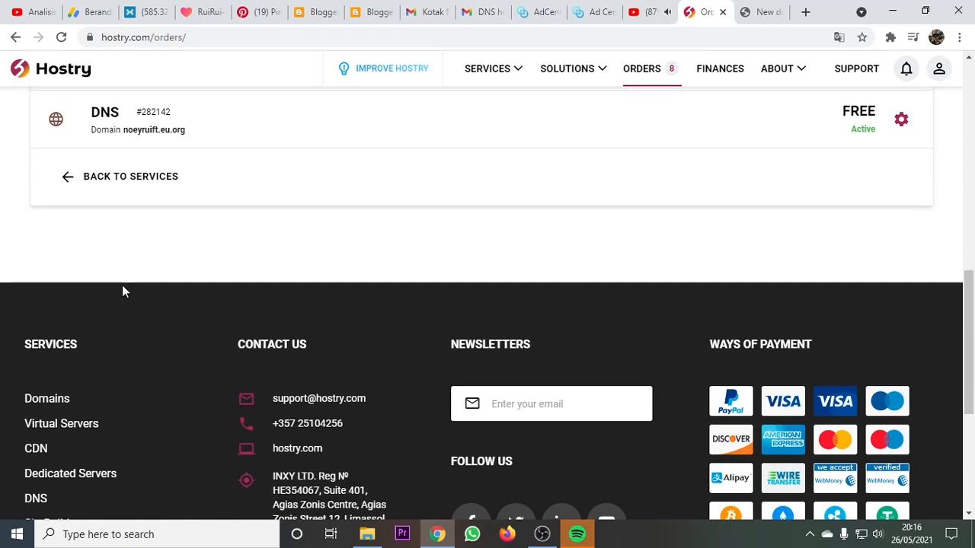
pyautogui.click(107, 124)
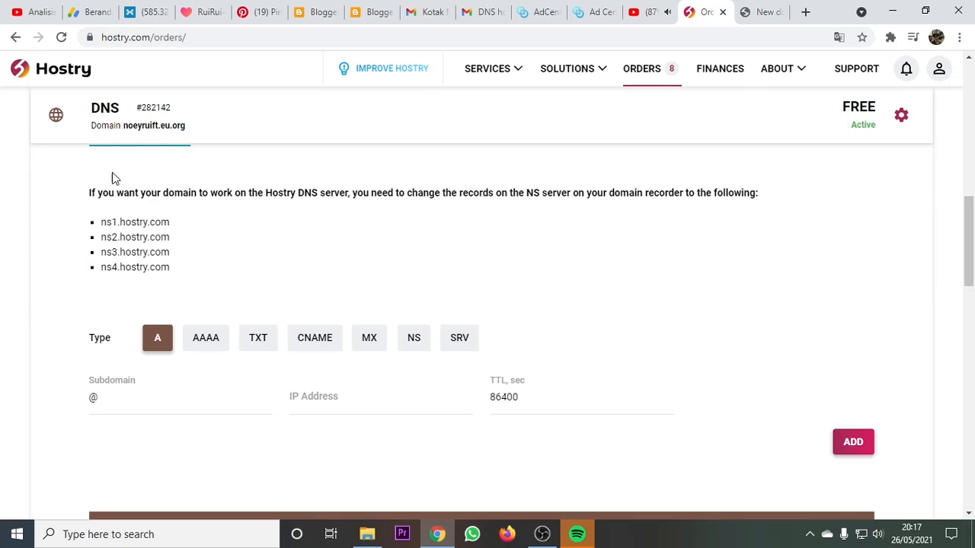
pyautogui.scroll(-3, 201, 277)
pyautogui.scroll(2, 202, 280)
pyautogui.scroll(-5, 203, 282)
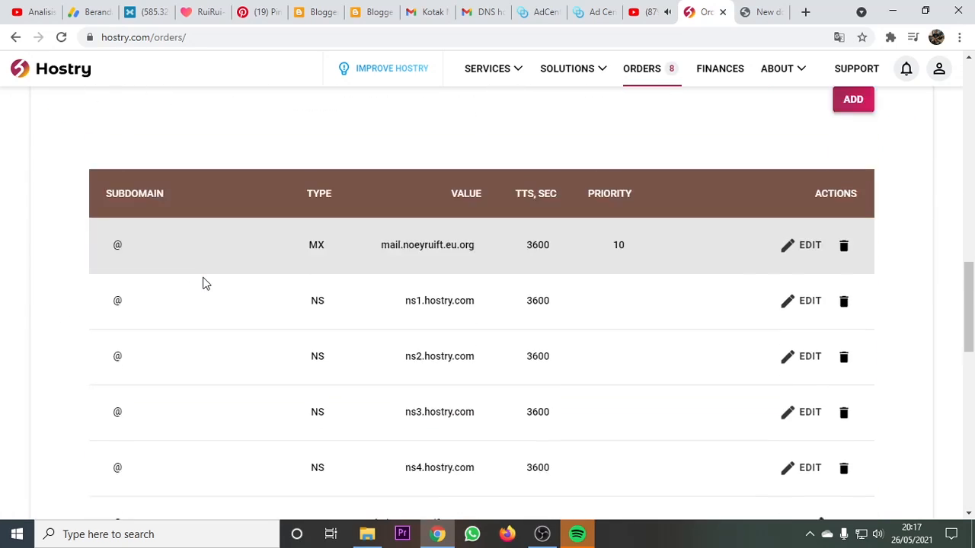
pyautogui.scroll(2, 203, 282)
pyautogui.scroll(3, 203, 284)
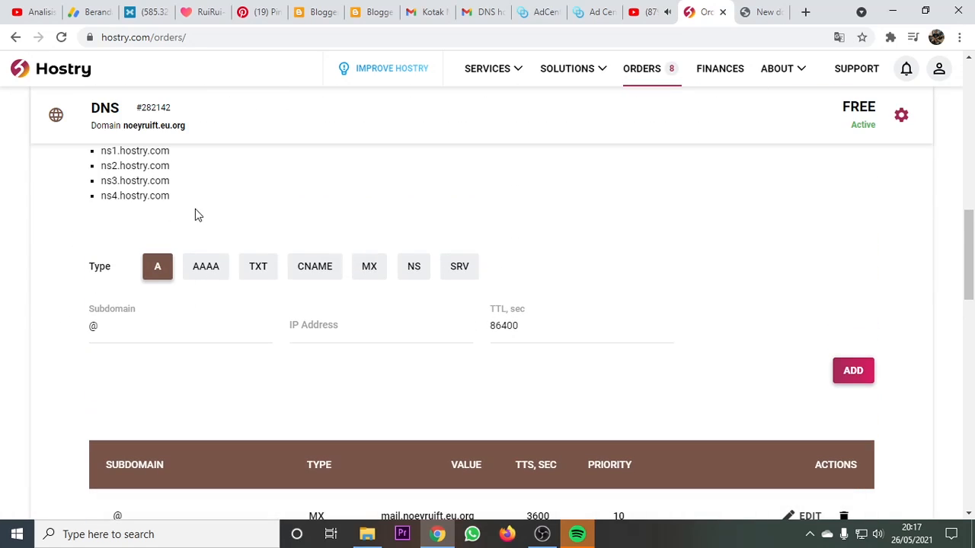
pyautogui.scroll(-6, 224, 272)
pyautogui.scroll(4, 241, 276)
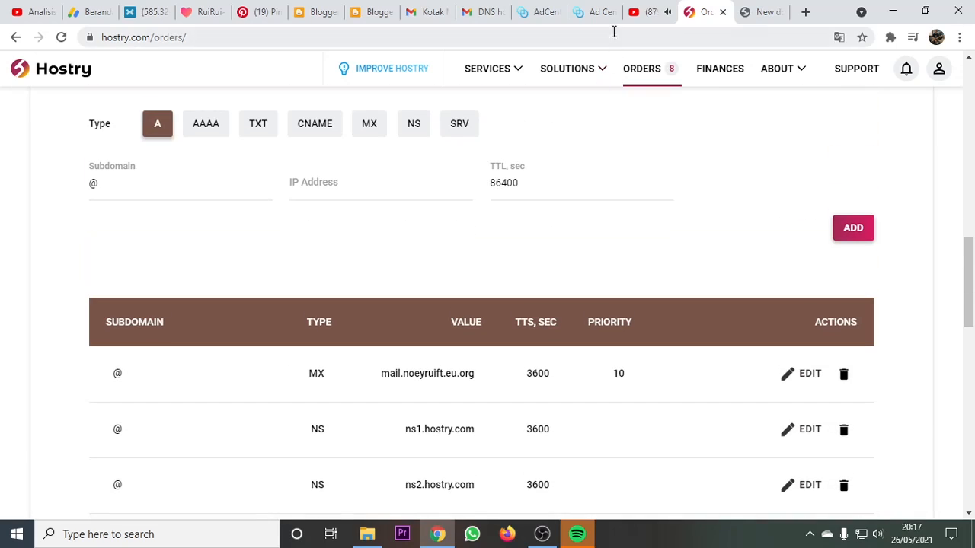
# - Try again to submit the EU.org request with ns1.hostry.com to ns4.hostry.com and return to the form
pyautogui.click(758, 13)
pyautogui.scroll(-3, 193, 253)
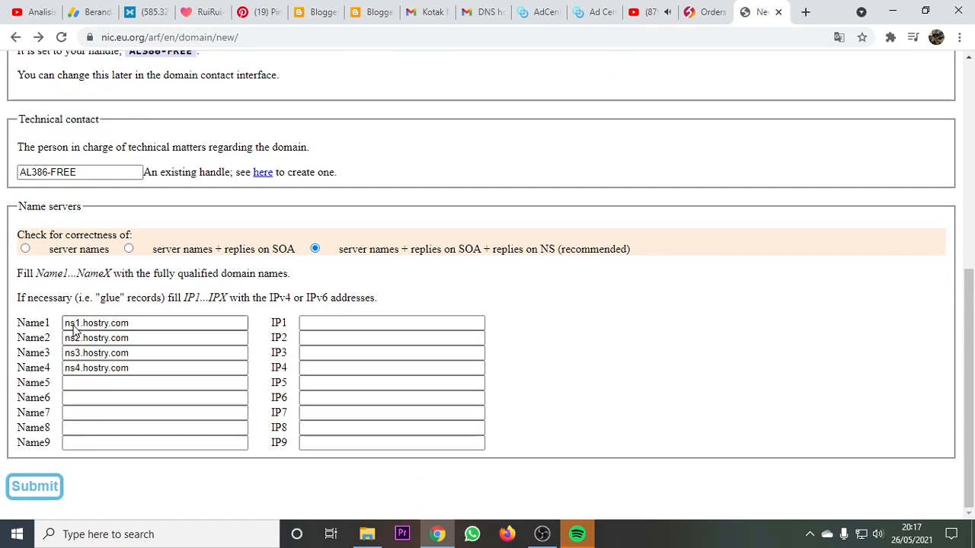
pyautogui.click(36, 488)
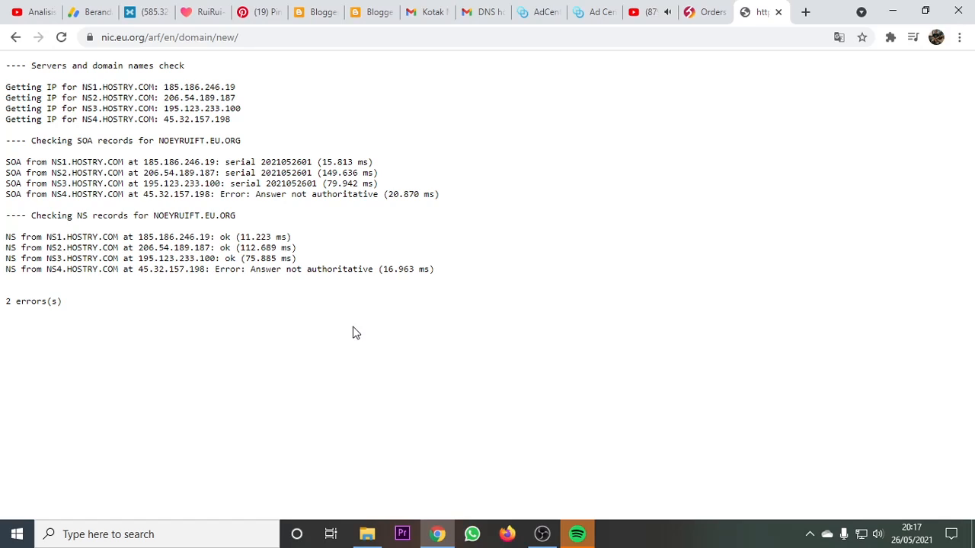
pyautogui.click(16, 36)
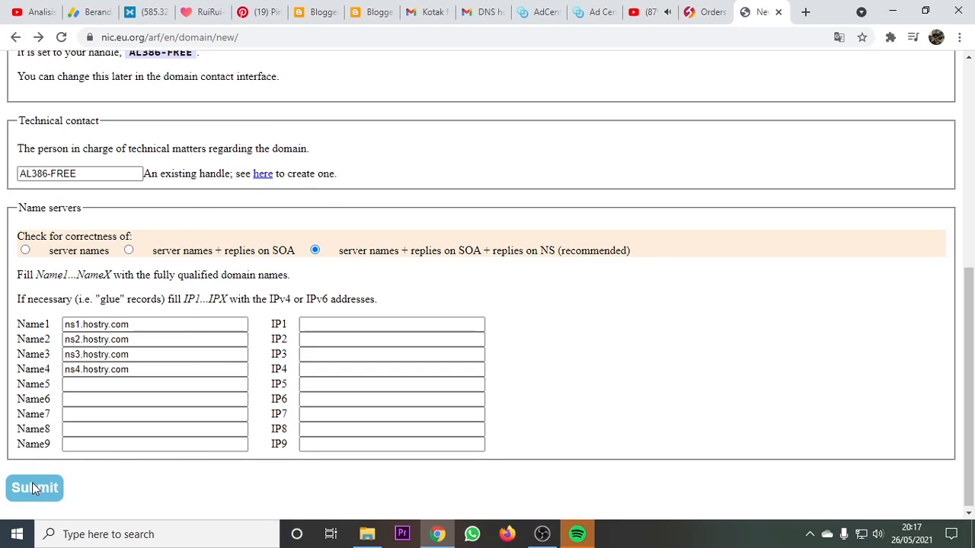
pyautogui.click(542, 534)
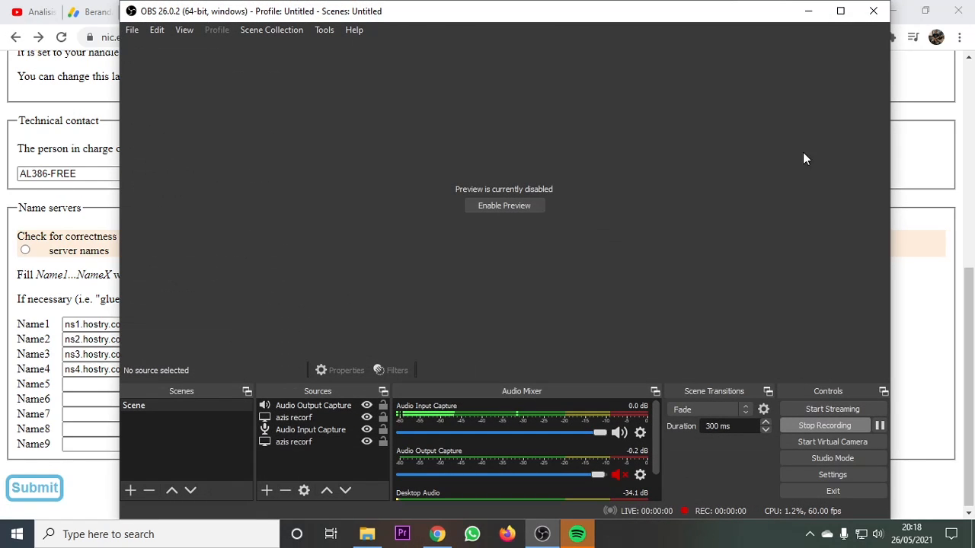
pyautogui.click(807, 13)
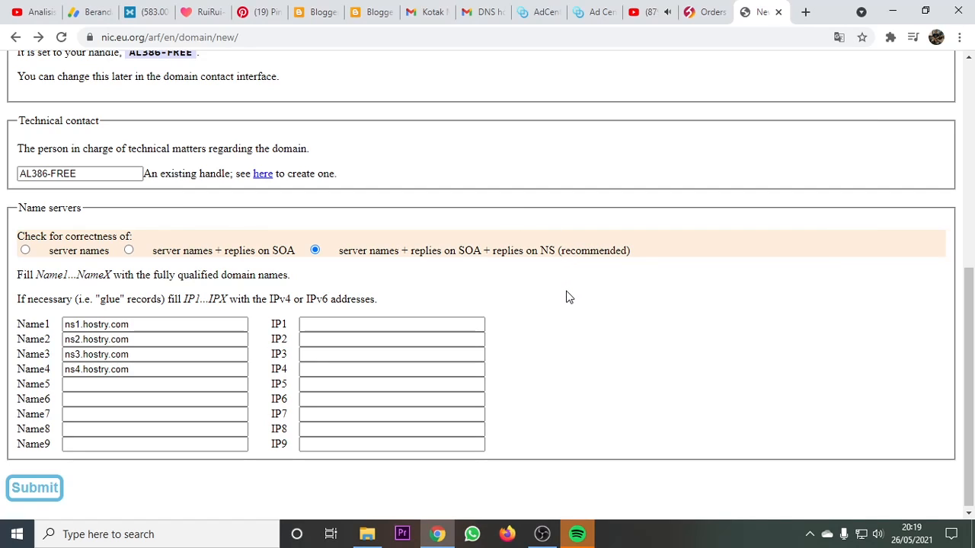
# - Recheck the NS records in the Hostry orders and submit the noeyruift.eu.org request at EU.org with the four Hostry name servers
pyautogui.click(705, 12)
pyautogui.scroll(-1, 253, 355)
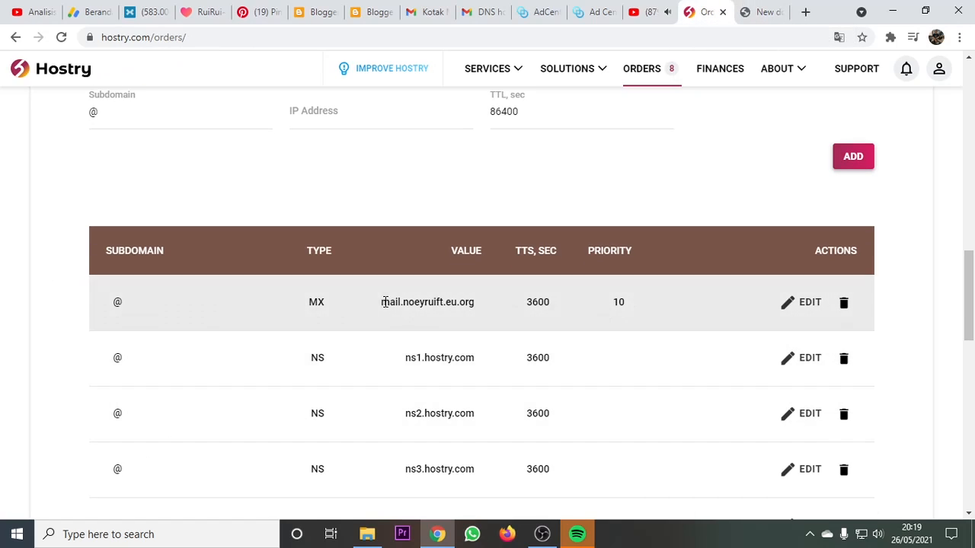
pyautogui.scroll(-3, 383, 300)
pyautogui.scroll(1, 362, 303)
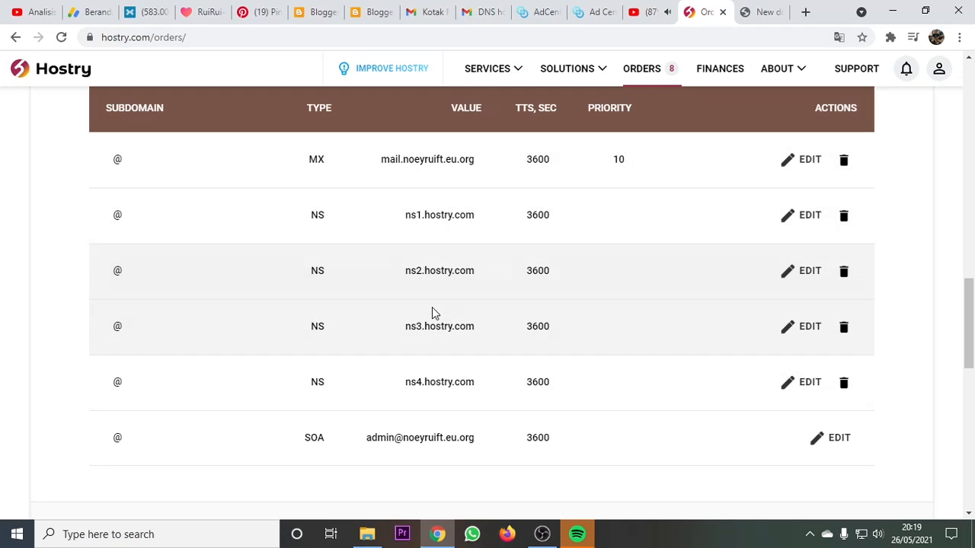
pyautogui.click(742, 13)
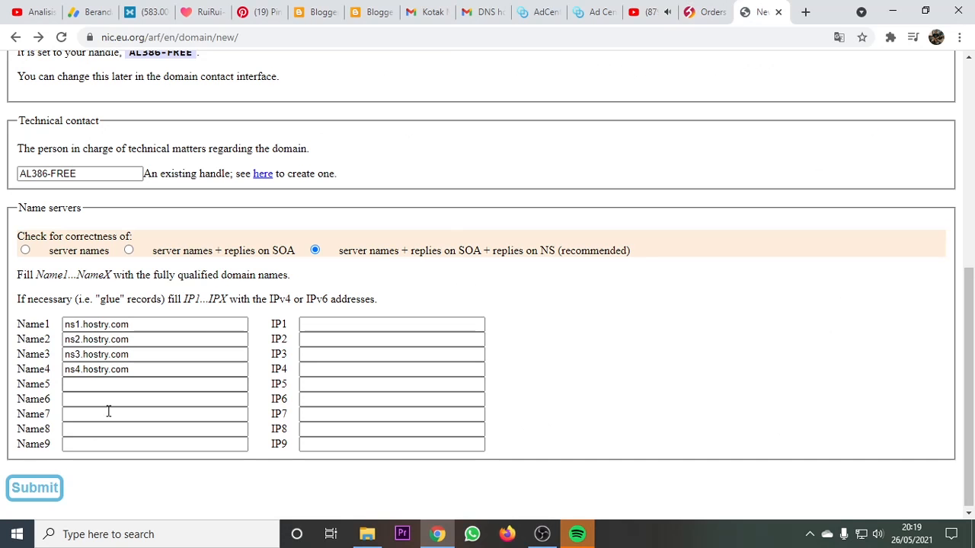
pyautogui.click(43, 484)
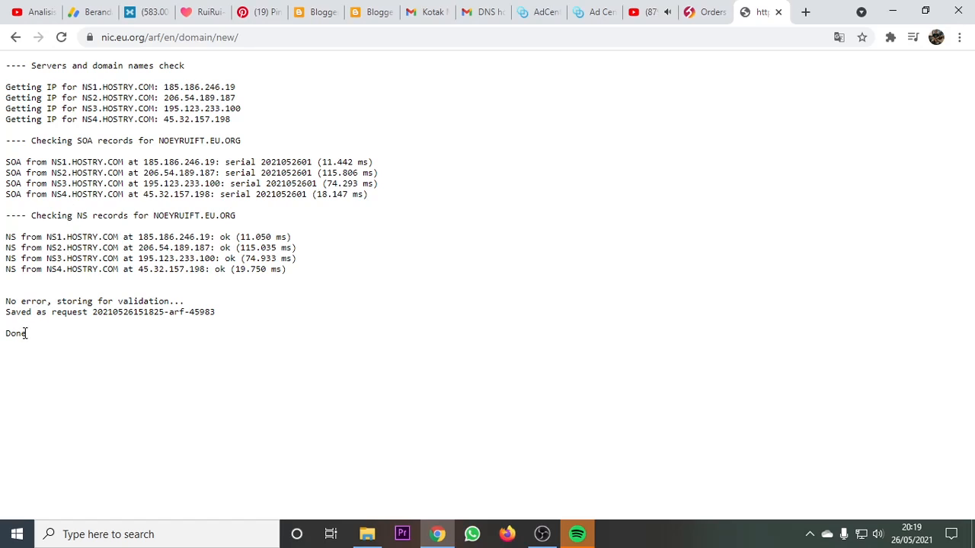
pyautogui.moveTo(28, 340); pyautogui.dragTo(6, 341)
pyautogui.moveTo(4, 314); pyautogui.dragTo(164, 326)
pyautogui.click(210, 359)
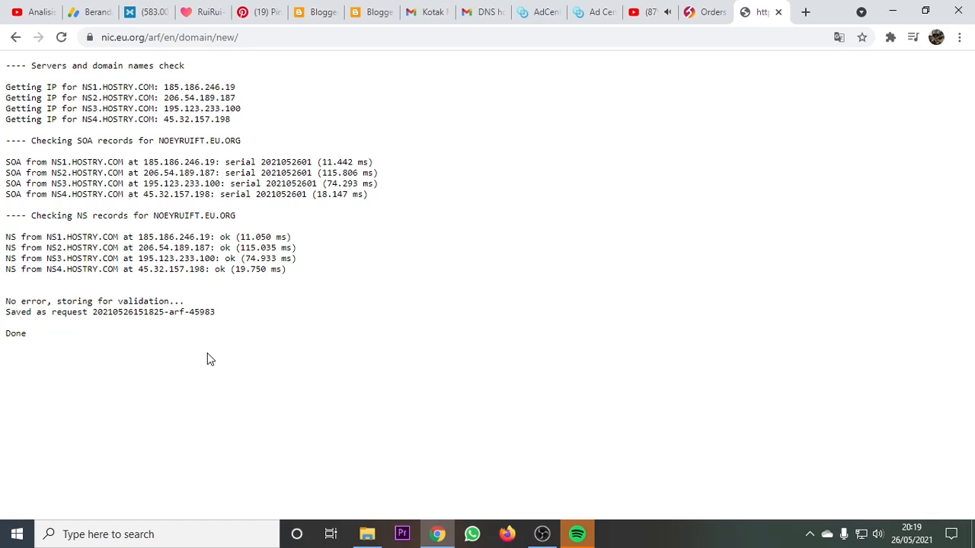
# - Return to the EU.org request form and review the requested domain name and organization details
pyautogui.click(13, 36)
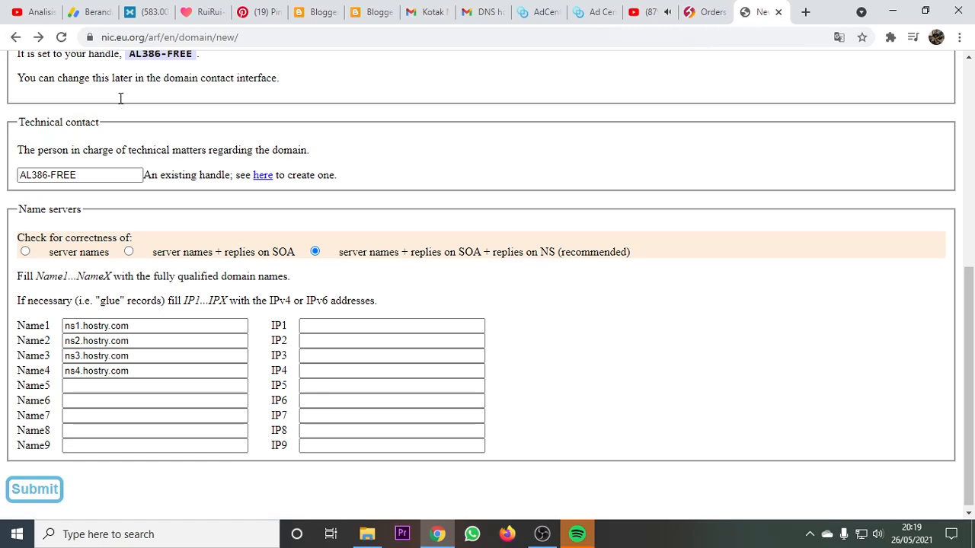
pyautogui.scroll(4, 236, 171)
pyautogui.scroll(2, 236, 172)
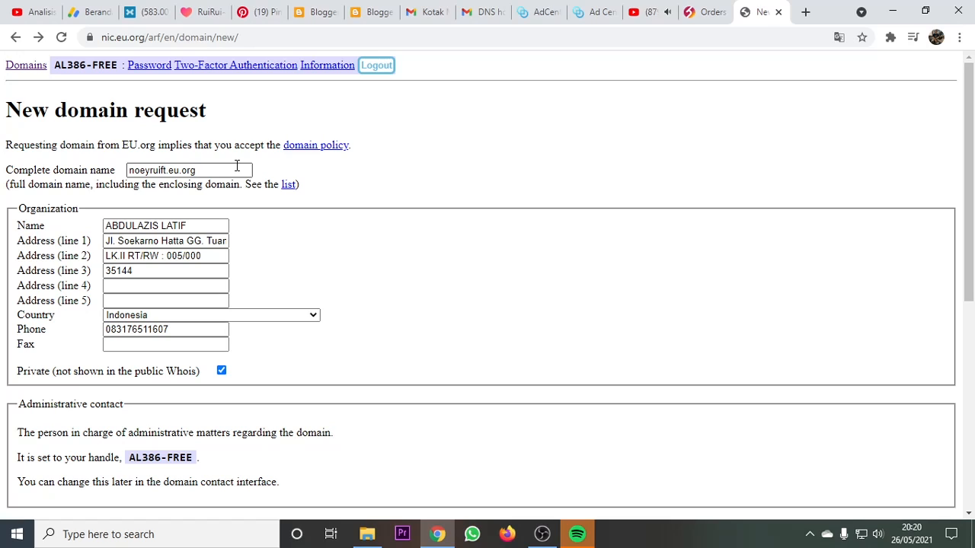
pyautogui.click(542, 534)
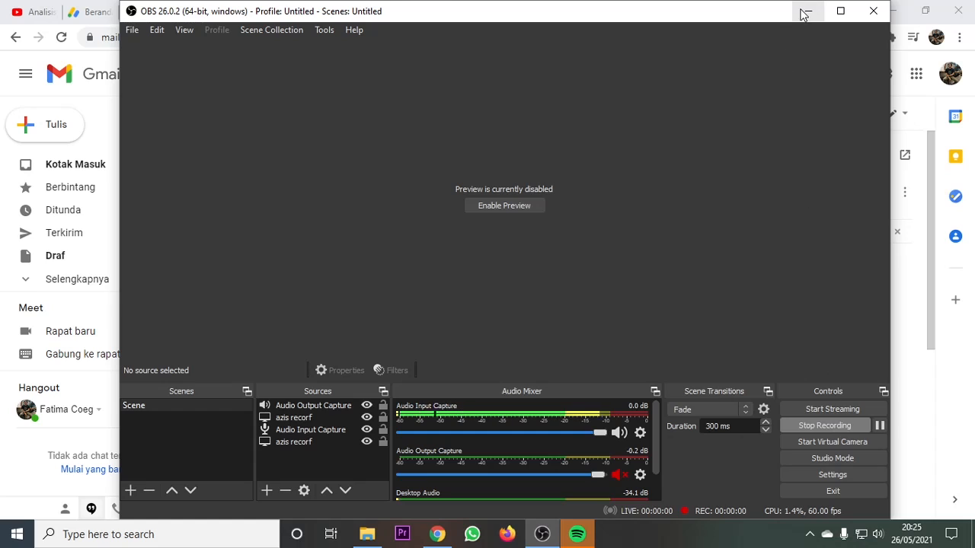
pyautogui.click(805, 11)
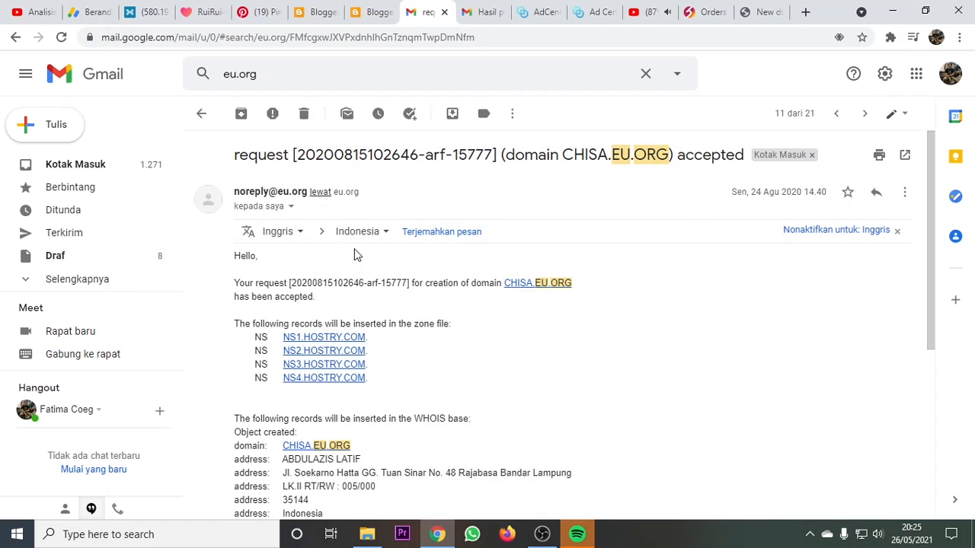
pyautogui.click(747, 17)
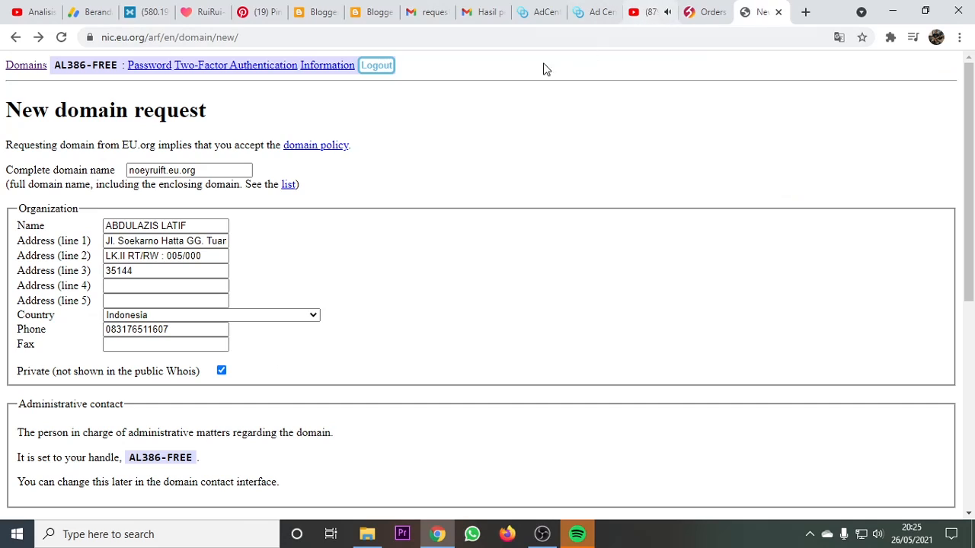
# - Read the EU.org acceptance email for CHISA.EU.ORG in Gmail, including its NS and WHOIS records
pyautogui.click(431, 17)
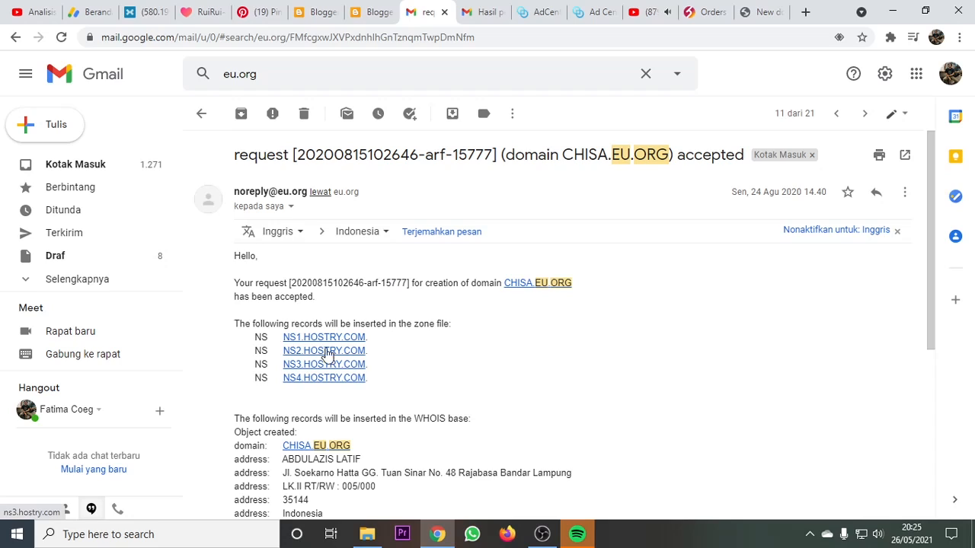
pyautogui.scroll(-2, 373, 283)
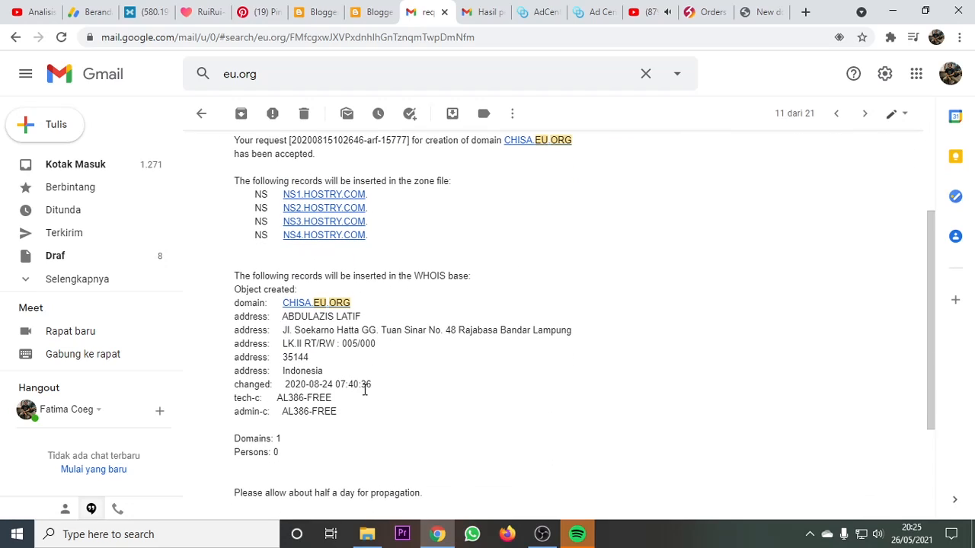
pyautogui.scroll(2, 246, 315)
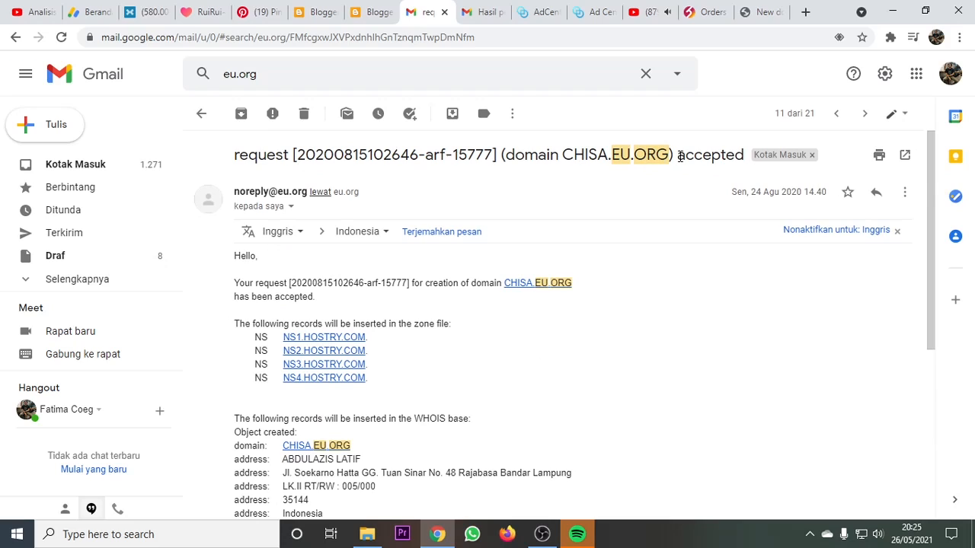
pyautogui.scroll(-1, 640, 376)
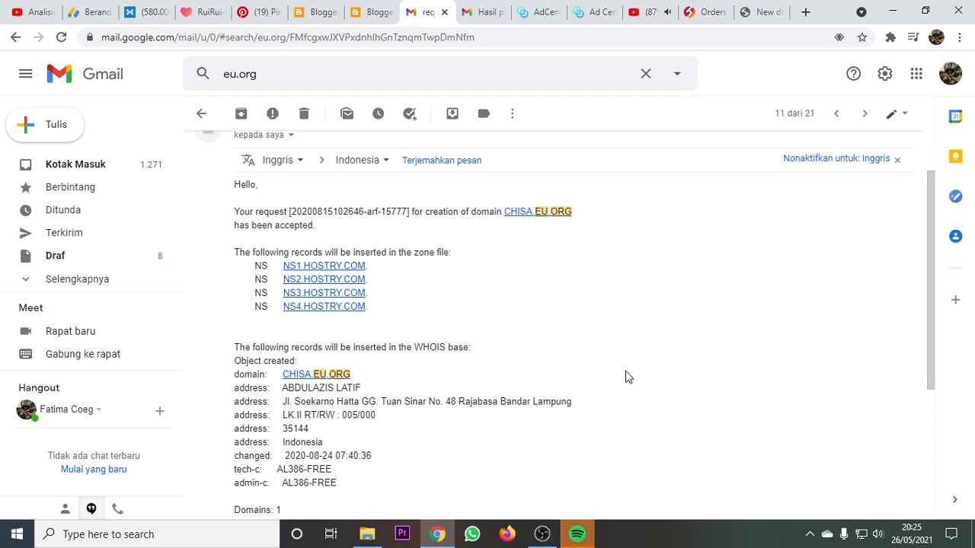
pyautogui.scroll(-3, 625, 377)
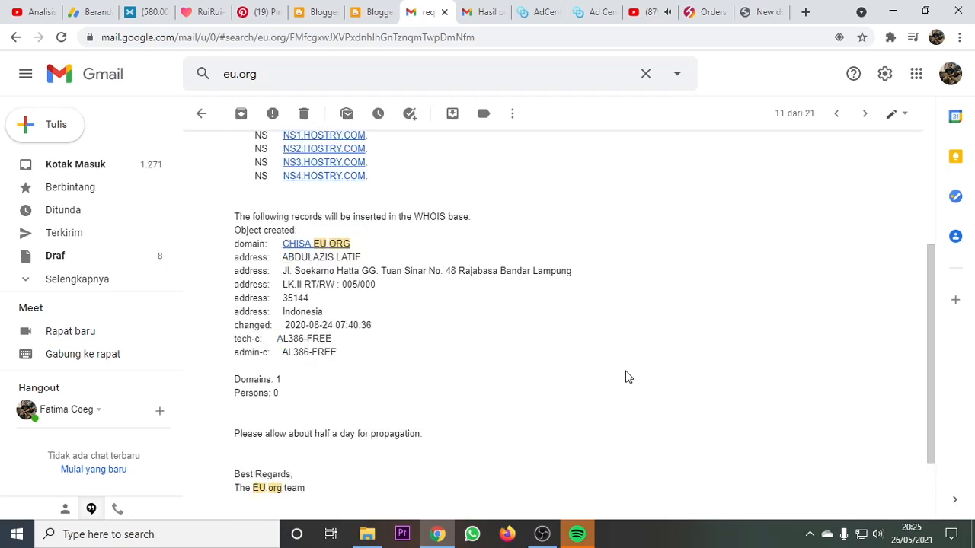
pyautogui.scroll(4, 320, 305)
pyautogui.scroll(1, 303, 329)
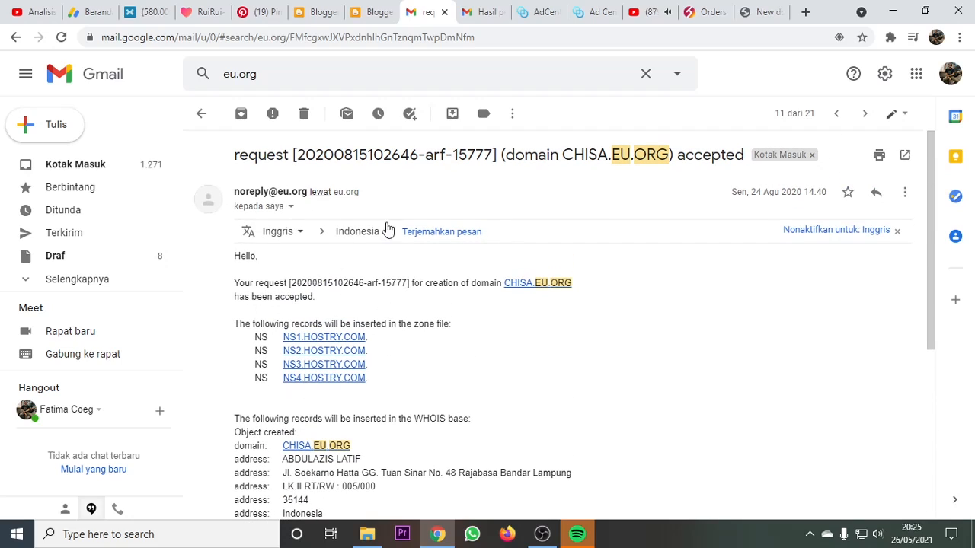
# - Go back to the eu.org search results in Gmail and read the Google AdSense approval email for chisa.eu.org
pyautogui.click(202, 116)
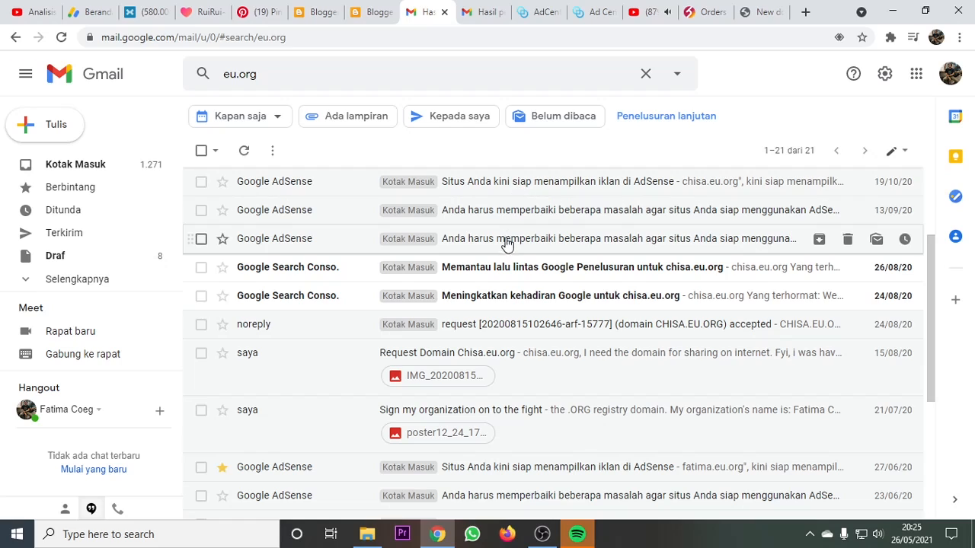
pyautogui.click(337, 183)
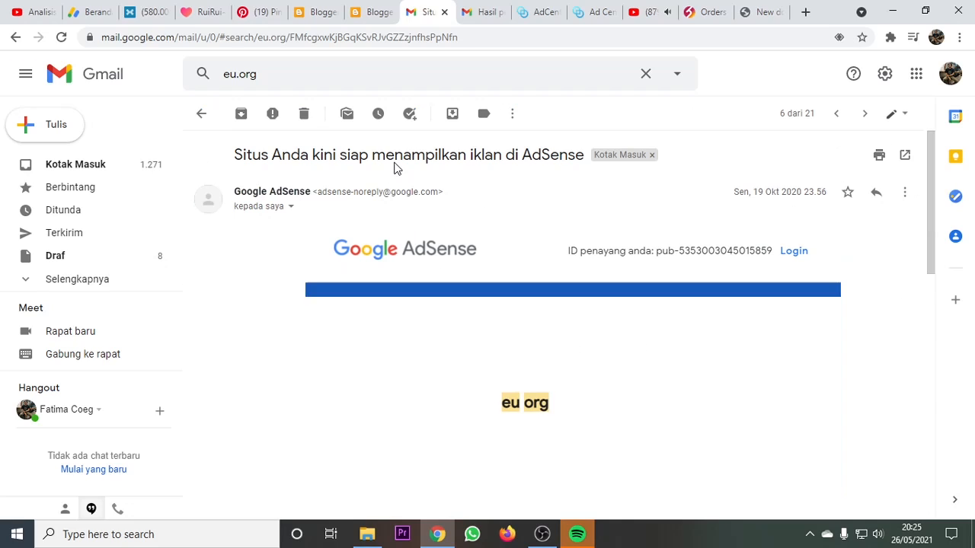
pyautogui.scroll(-3, 490, 327)
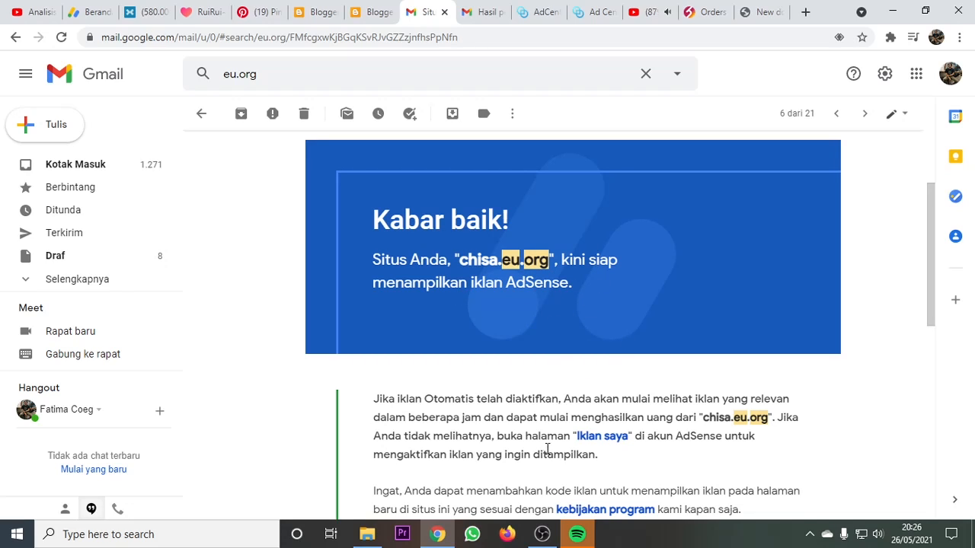
pyautogui.click(541, 534)
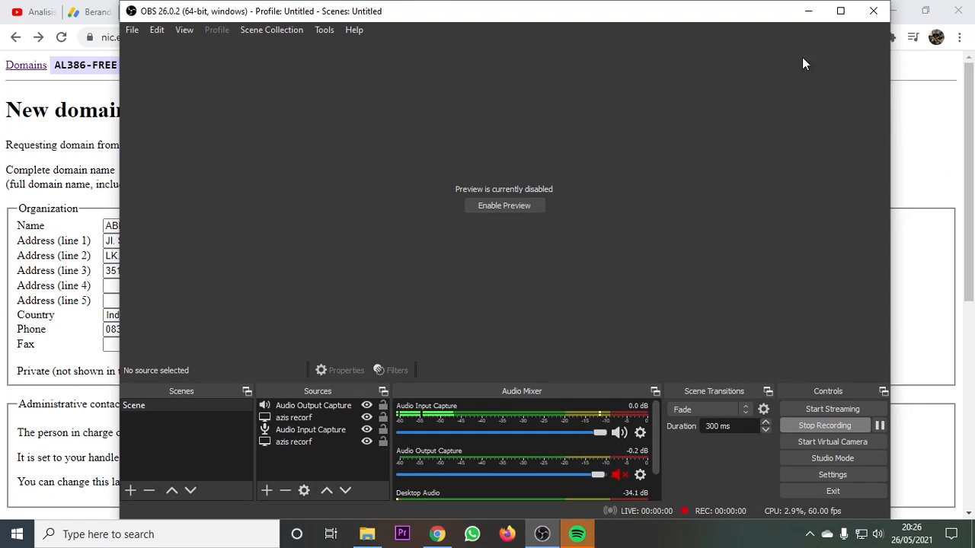
# - Open the Blogger post "Mengenal Chisa Kotegawa, Cewek Pecinta Laut di Serial Manga Grand Blue" from the posts list and look through its content
pyautogui.click(805, 18)
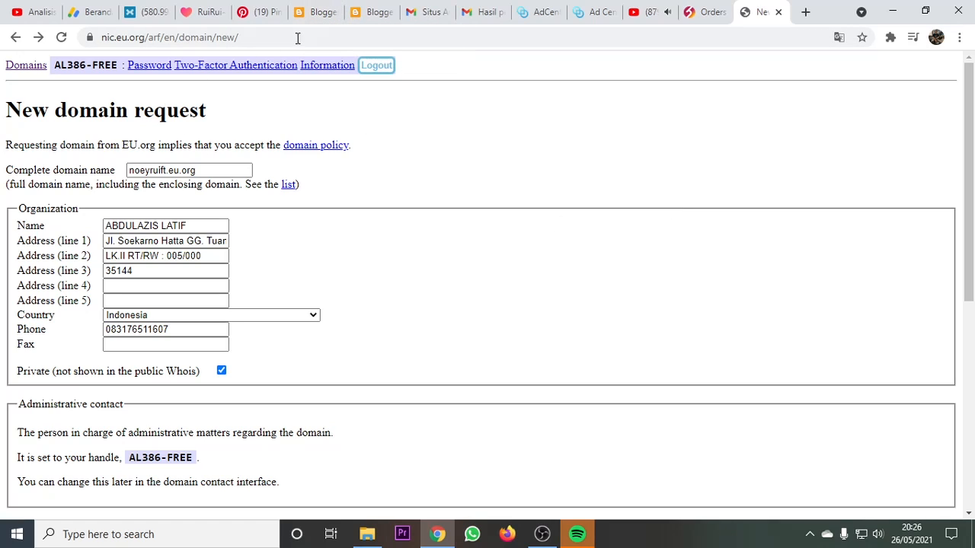
pyautogui.click(329, 23)
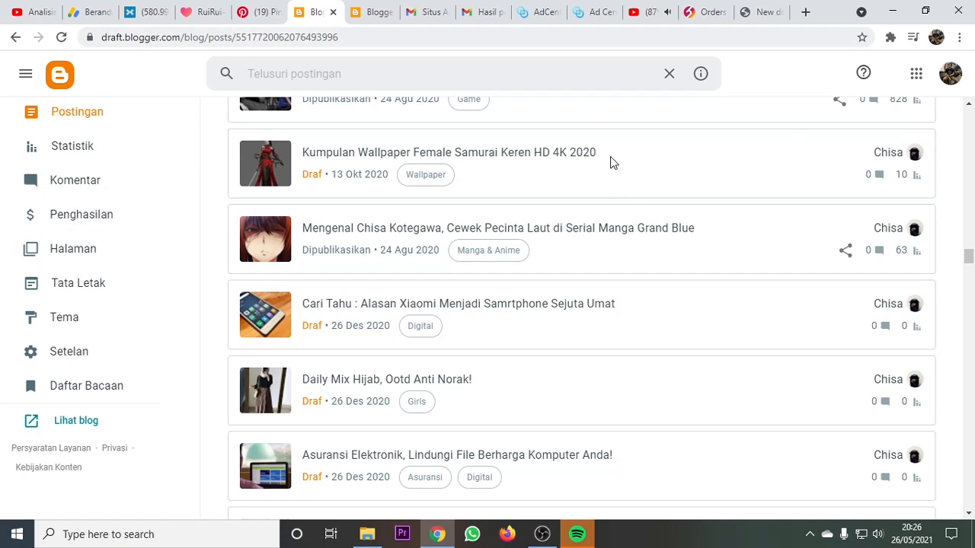
pyautogui.click(742, 12)
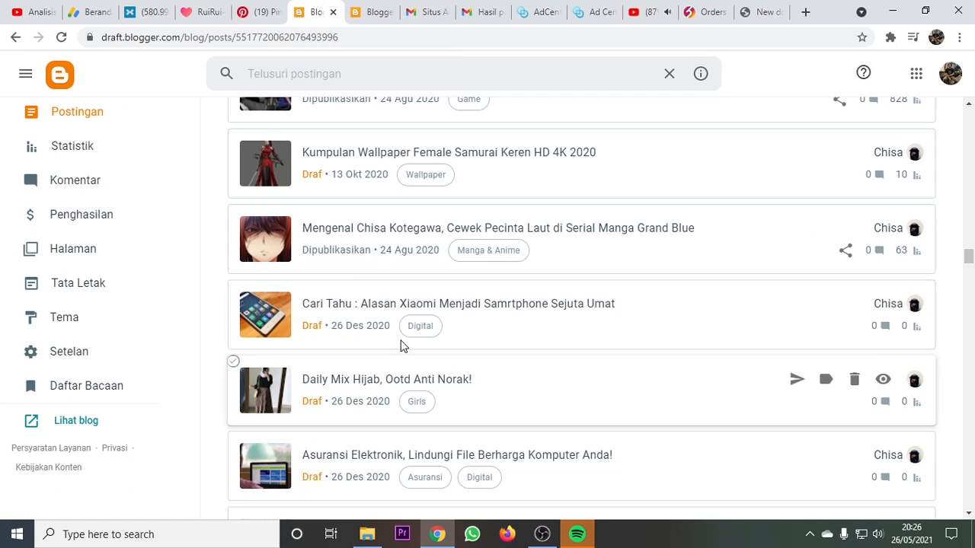
pyautogui.click(655, 232)
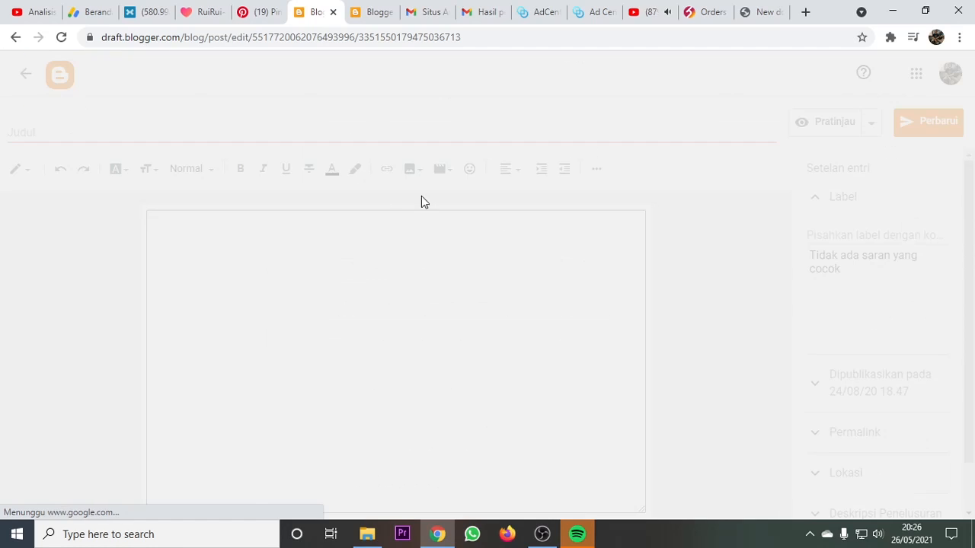
pyautogui.scroll(-5, 457, 297)
pyautogui.scroll(-10, 465, 319)
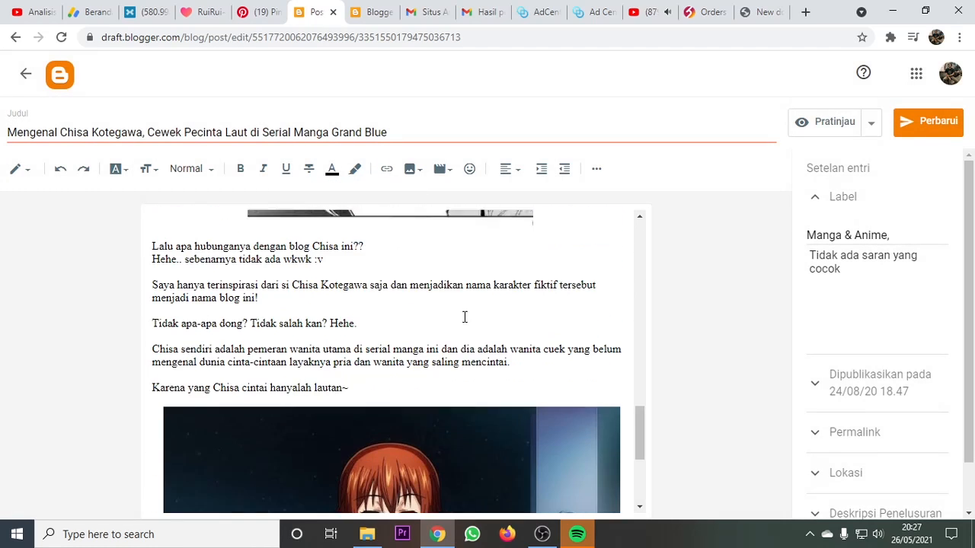
pyautogui.scroll(15, 463, 359)
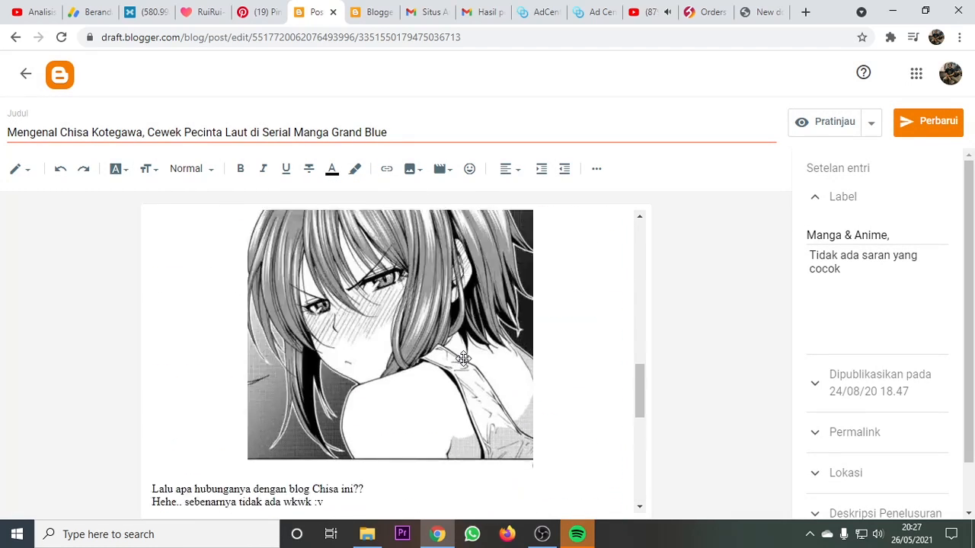
pyautogui.scroll(-5, 464, 358)
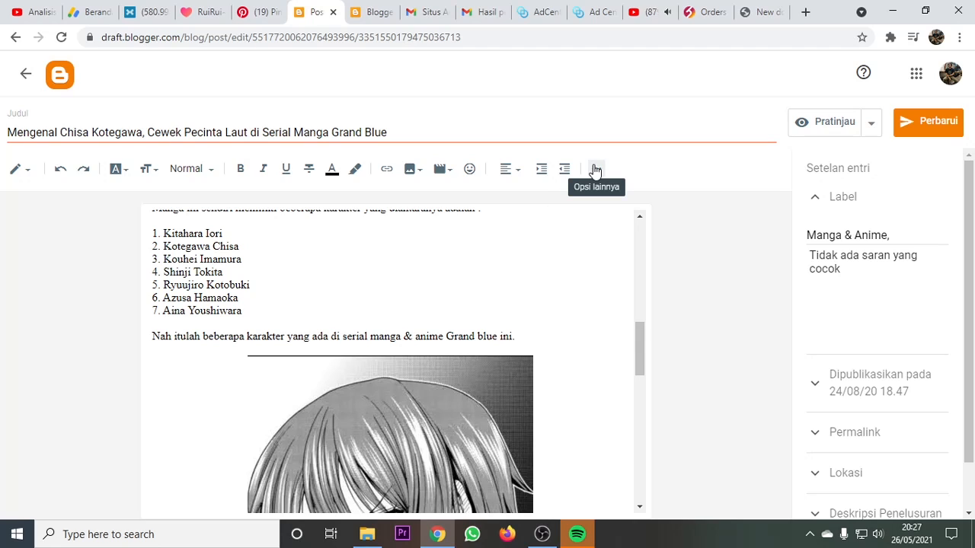
pyautogui.click(542, 534)
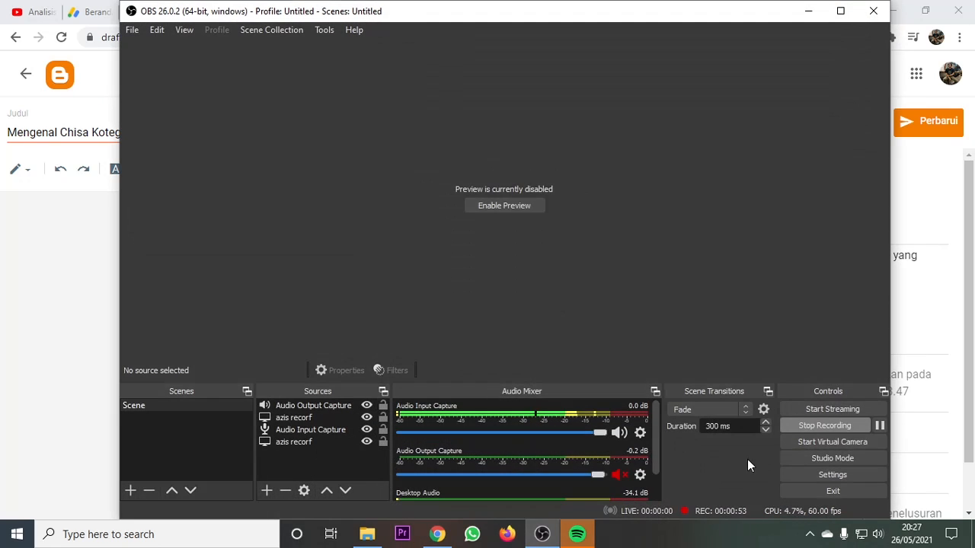